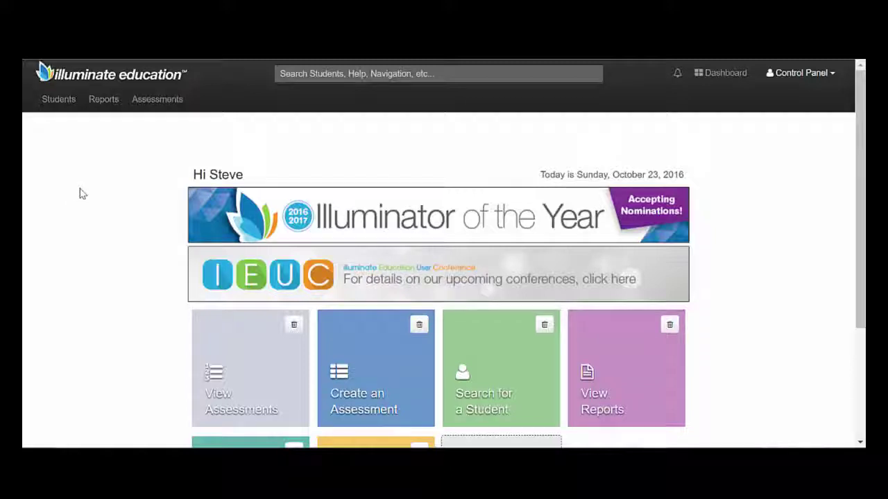
Visit the Itembank from the assessments area and start creating a new item (test question).
{"action": "left_click", "coordinate": [158, 104]}
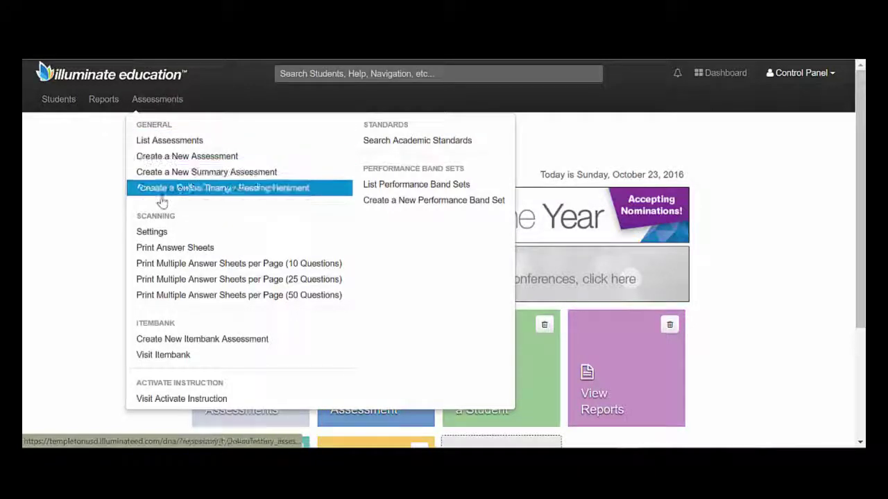
{"action": "left_click", "coordinate": [161, 357]}
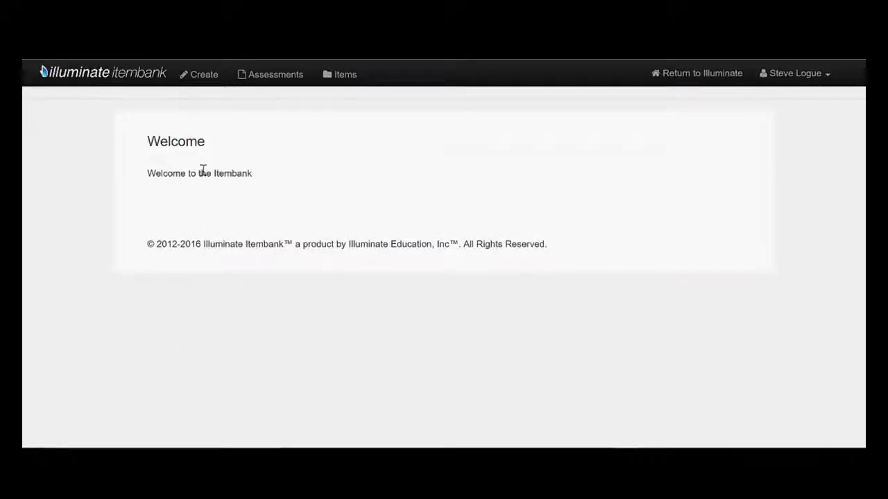
{"action": "left_click", "coordinate": [204, 80]}
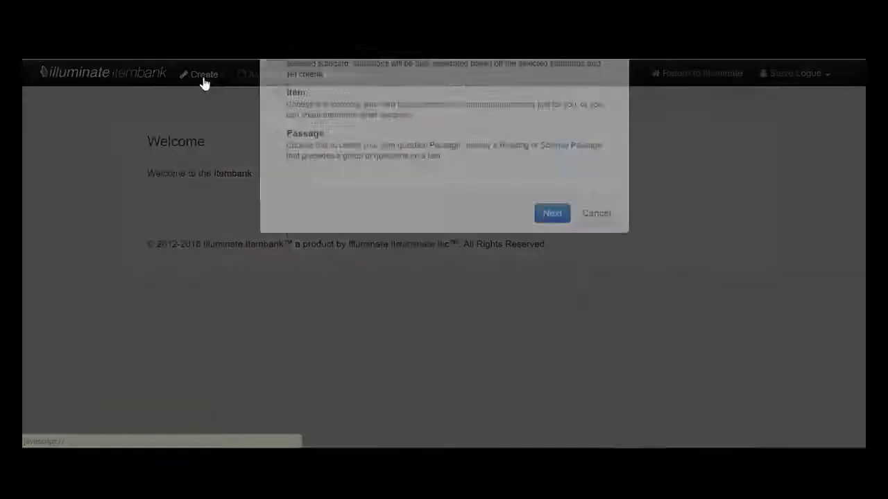
{"action": "left_click", "coordinate": [351, 176]}
{"action": "key", "text": "ctrl"}
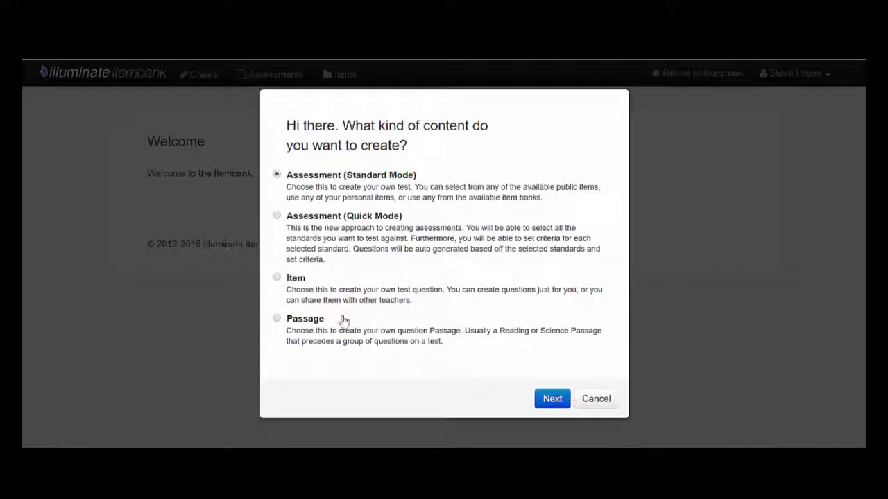
{"action": "key", "text": "ctrl"}
{"action": "left_click", "coordinate": [278, 279]}
{"action": "left_click", "coordinate": [563, 403]}
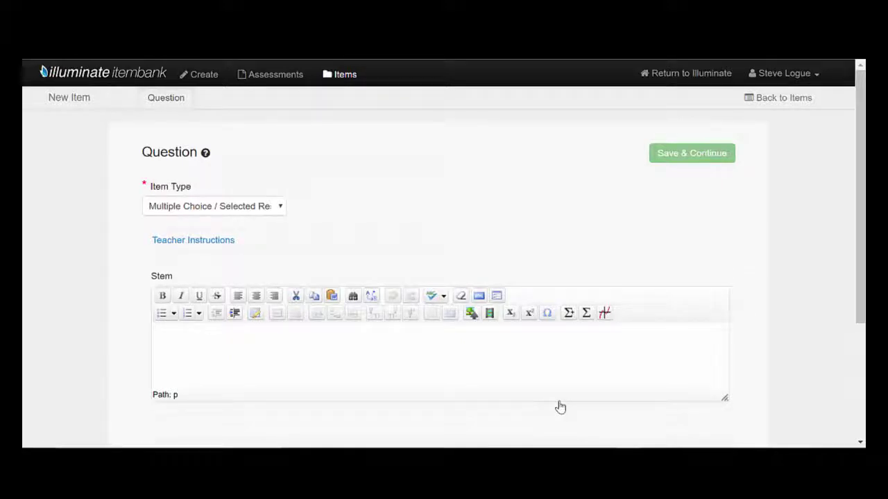
Choose Multiple Choice / Selected Response (one correct) as the item type and briefly look at the Teacher Instructions editor.
{"action": "scroll", "coordinate": [343, 206], "scroll_direction": "down", "scroll_amount": 1}
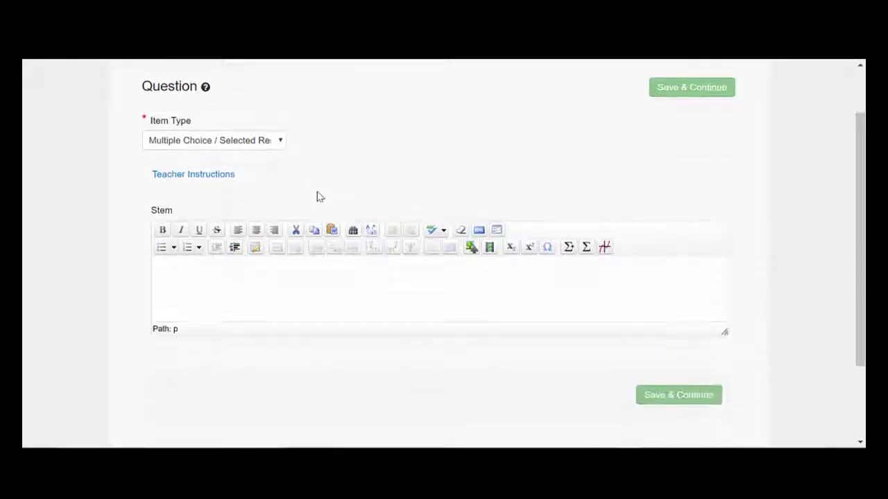
{"action": "left_click", "coordinate": [279, 148]}
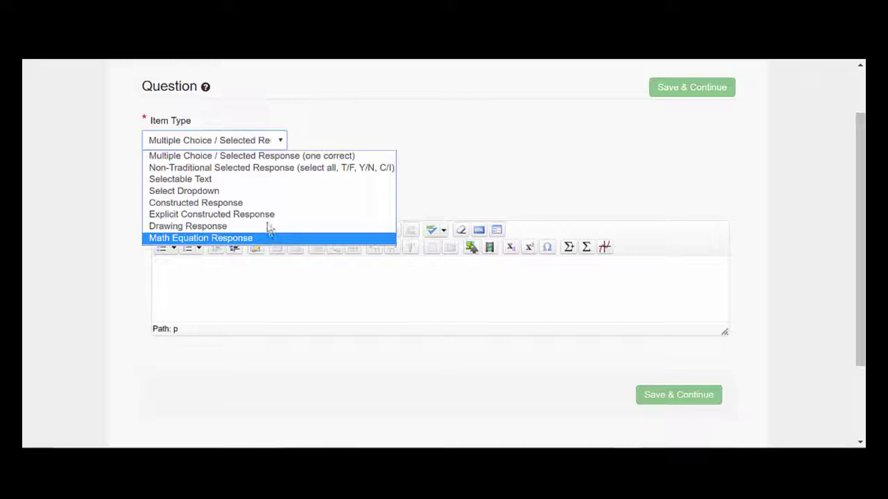
{"action": "left_click", "coordinate": [272, 158]}
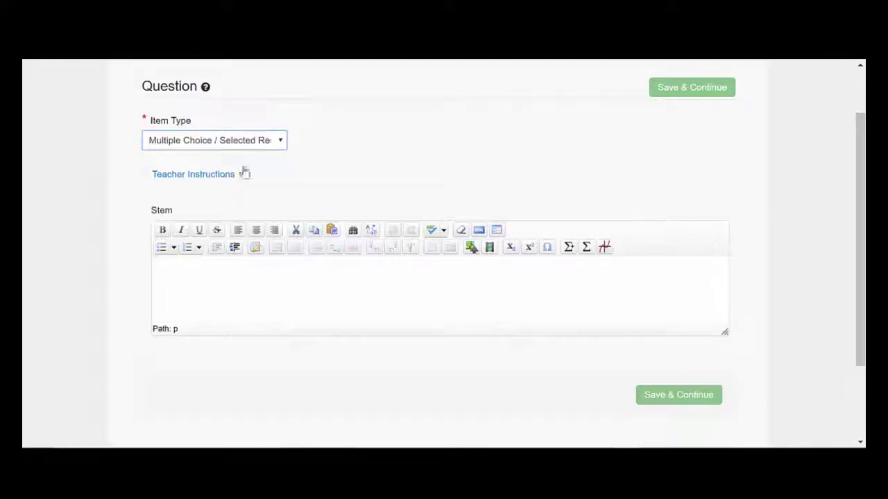
{"action": "left_click", "coordinate": [218, 177]}
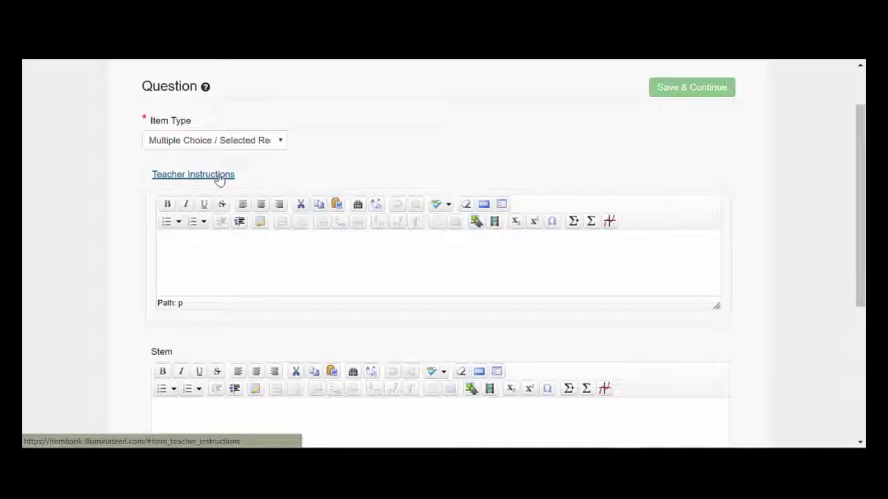
{"action": "left_click", "coordinate": [218, 175]}
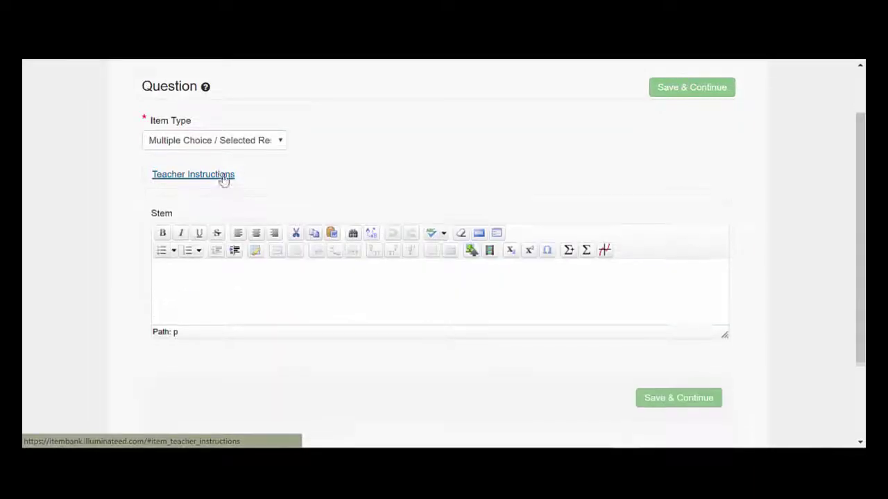
Enter "Who was the 1st president of the US?" as the question stem and save the item.
{"action": "left_click", "coordinate": [212, 271]}
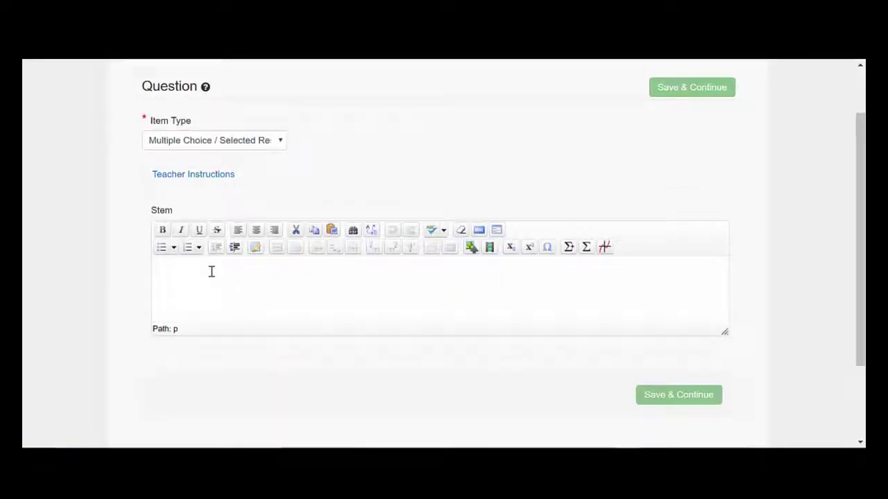
{"action": "type", "text": "Who wa"}
{"action": "type", "text": "as"}
{"action": "key", "text": "BackSpace"}
{"action": "key", "text": "BackSpace"}
{"action": "key", "text": "BackSpace"}
{"action": "type", "text": "s the 1st presi"}
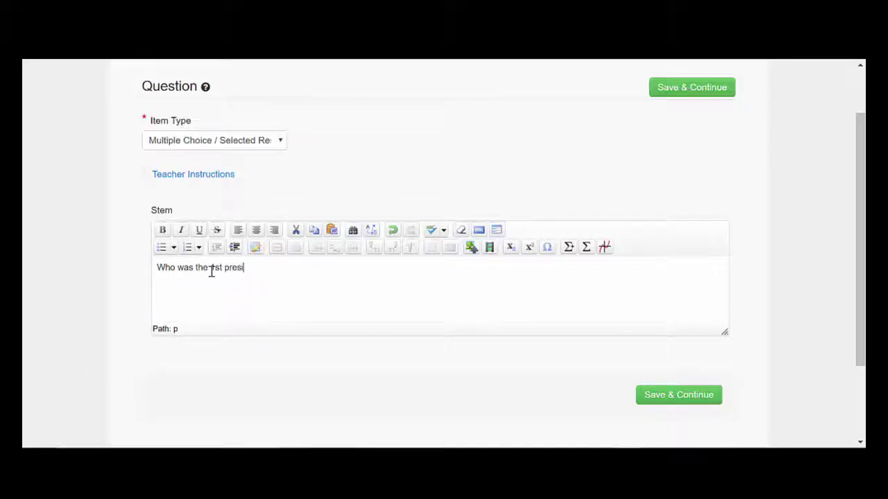
{"action": "type", "text": "of the US?"}
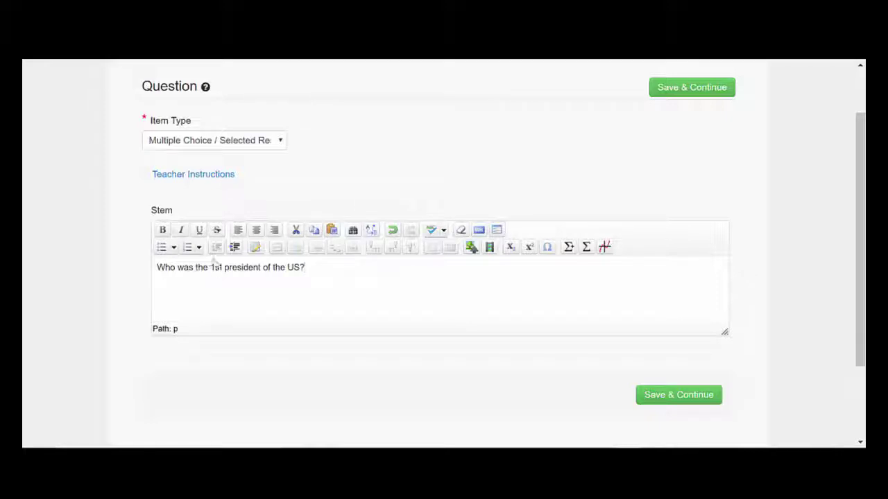
{"action": "scroll", "coordinate": [338, 296], "scroll_direction": "down", "scroll_amount": 2}
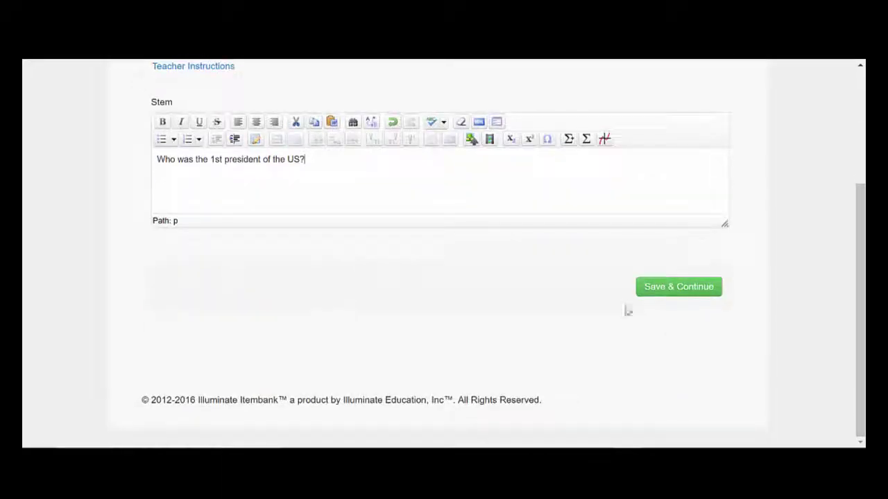
{"action": "scroll", "coordinate": [604, 305], "scroll_direction": "up", "scroll_amount": 2}
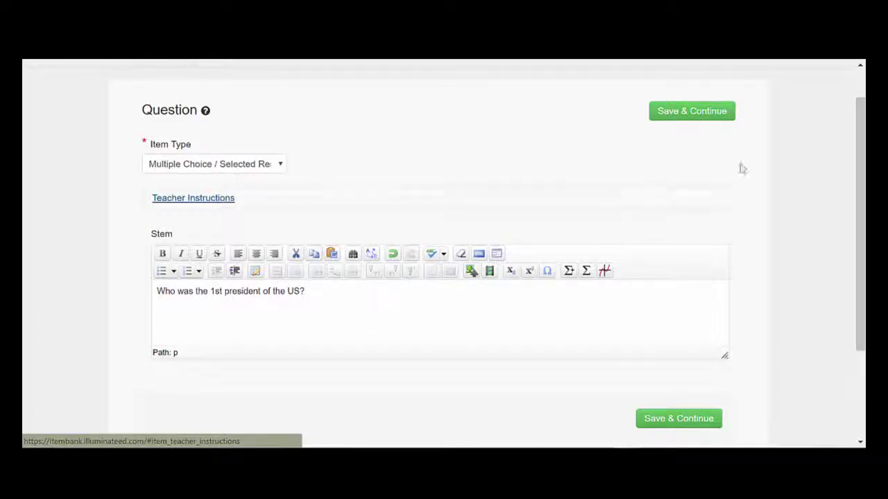
{"action": "left_click", "coordinate": [697, 426]}
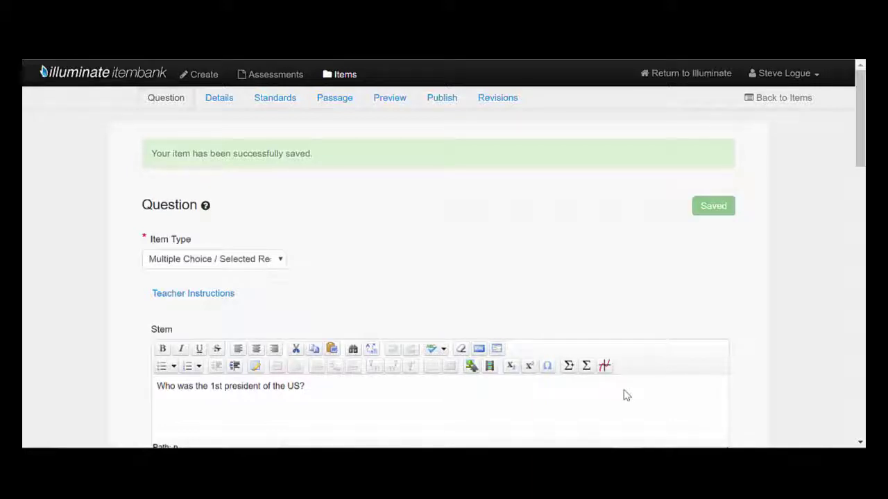
Enter the teacher's title and surname as the text of answer choice A, with a space after "Mr.".
{"action": "scroll", "coordinate": [554, 378], "scroll_direction": "down", "scroll_amount": 3}
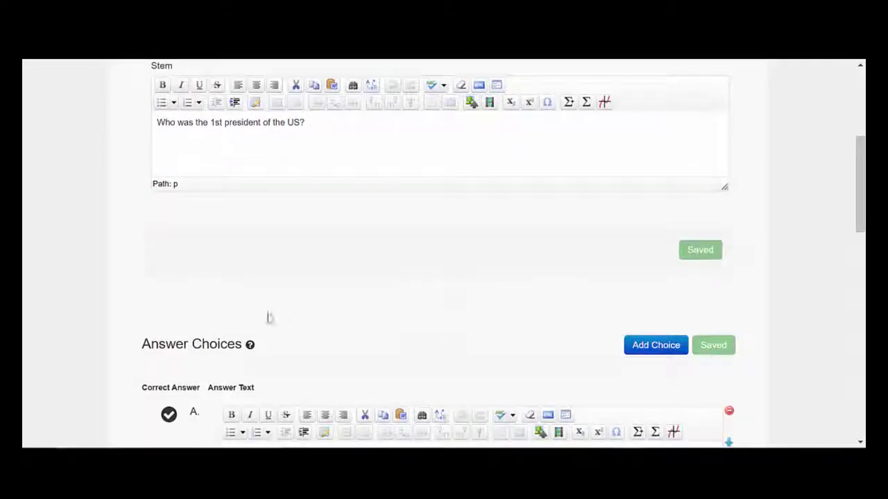
{"action": "scroll", "coordinate": [190, 305], "scroll_direction": "down", "scroll_amount": 2}
{"action": "left_click", "coordinate": [272, 331]}
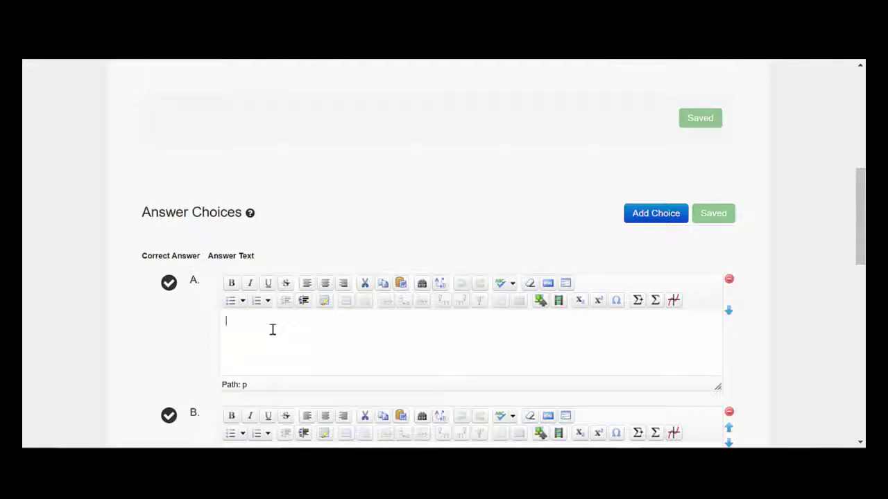
{"action": "type", "text": "Mr."}
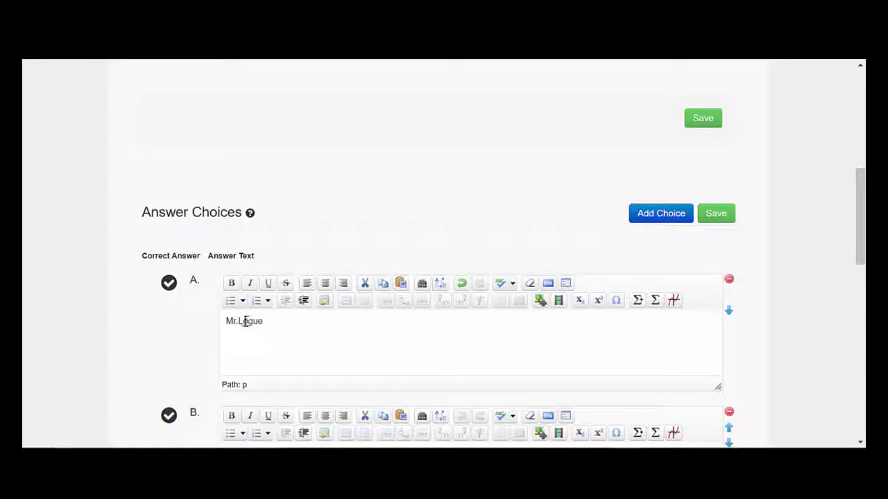
{"action": "left_click", "coordinate": [246, 323]}
{"action": "scroll", "coordinate": [277, 321], "scroll_direction": "down", "scroll_amount": 2}
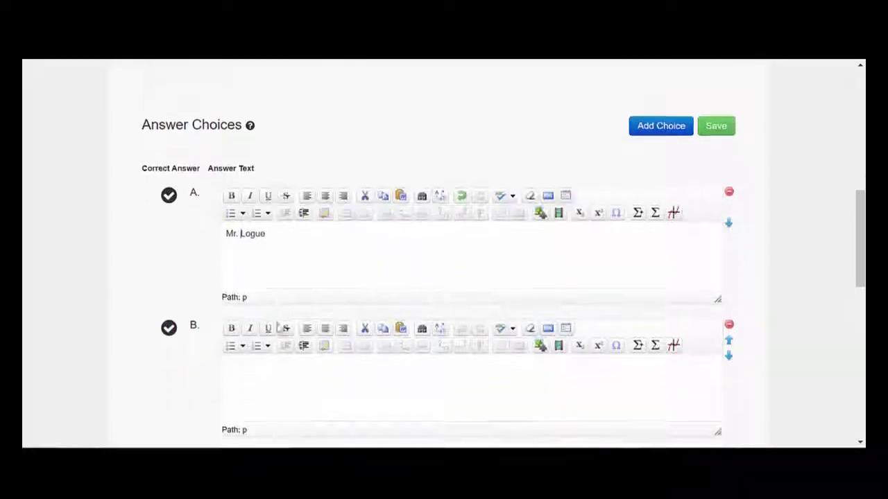
Enter "George Washington" as answer choice B, marked as correct, and "Abe Lincoln" as answer choice C.
{"action": "left_click", "coordinate": [257, 329]}
{"action": "type", "text": "George Wa"}
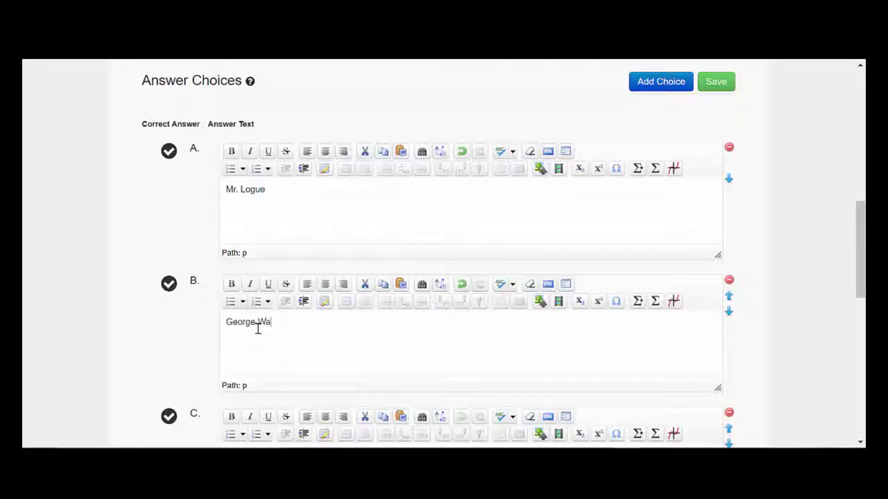
{"action": "type", "text": "shington"}
{"action": "scroll", "coordinate": [280, 342], "scroll_direction": "down", "scroll_amount": 1}
{"action": "left_click", "coordinate": [243, 401]}
{"action": "type", "text": "Abe Lin"}
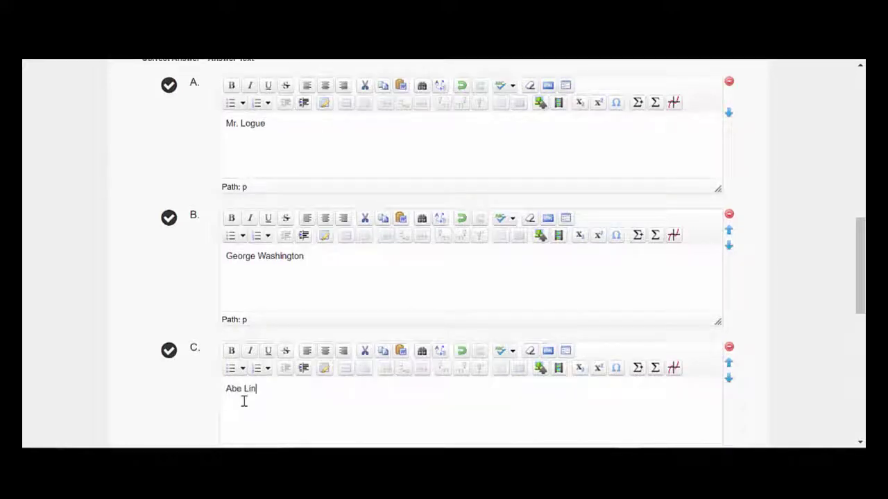
{"action": "type", "text": "coln"}
{"action": "left_click", "coordinate": [169, 219]}
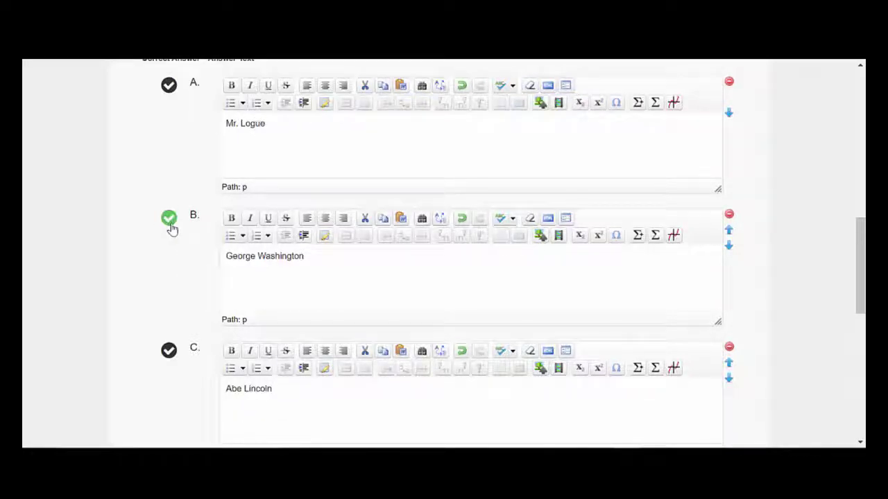
Try to mark answer choices C and A as additional correct answers besides choice B.
{"action": "left_click", "coordinate": [170, 352]}
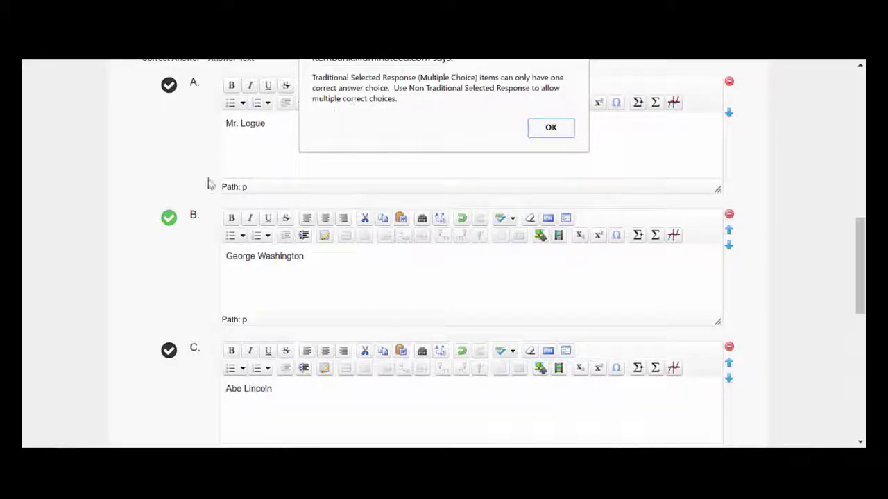
{"action": "left_click", "coordinate": [559, 131]}
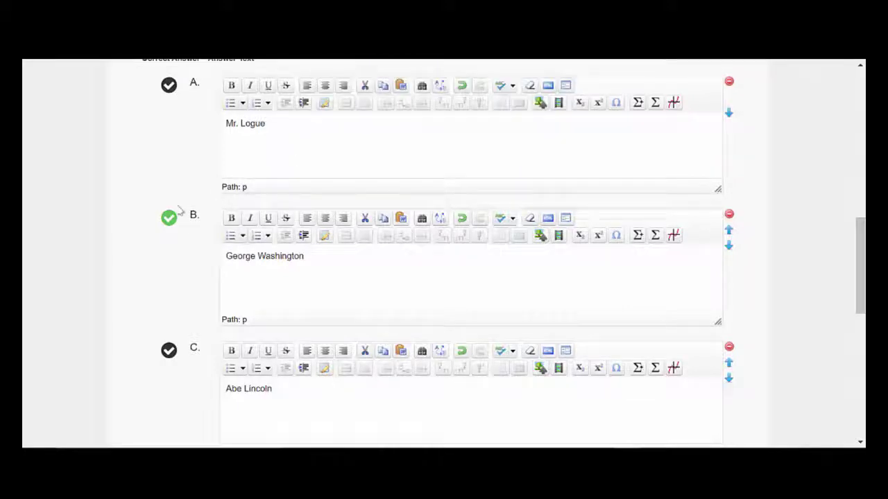
{"action": "left_click", "coordinate": [170, 351]}
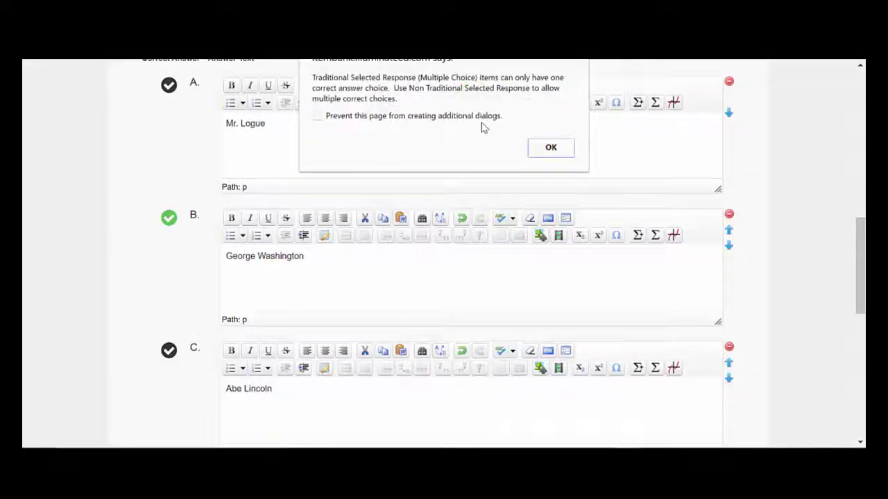
{"action": "left_click", "coordinate": [550, 147]}
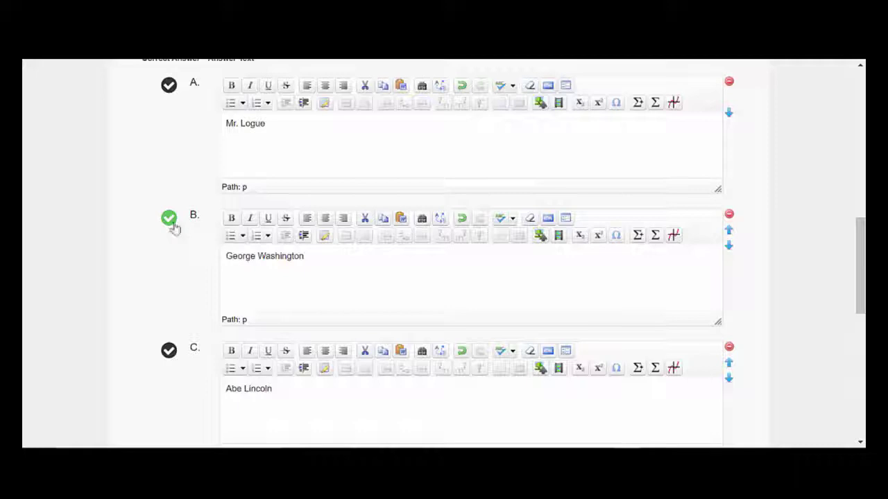
{"action": "left_click", "coordinate": [169, 88]}
{"action": "left_click", "coordinate": [168, 87]}
{"action": "left_click", "coordinate": [170, 220]}
Change the item type to Non-Traditional Selected Response (select all, T/F, Y/N, C/I).
{"action": "scroll", "coordinate": [170, 219], "scroll_direction": "up", "scroll_amount": 10}
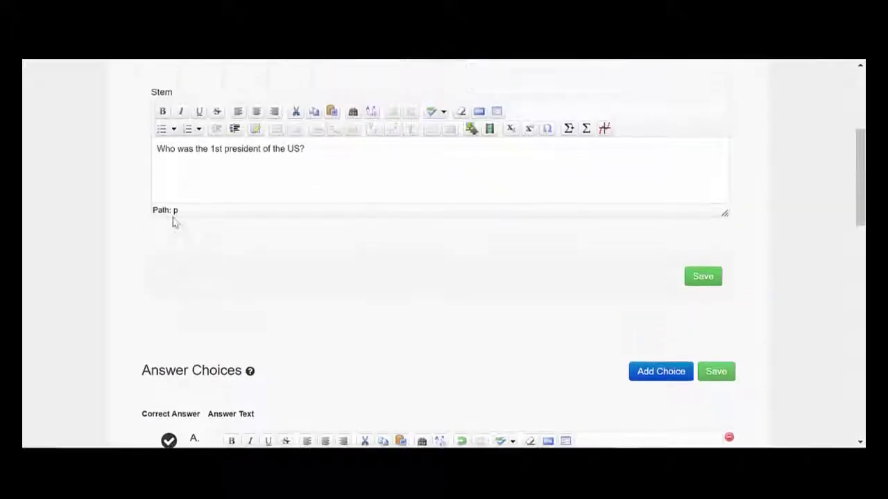
{"action": "left_click", "coordinate": [195, 259]}
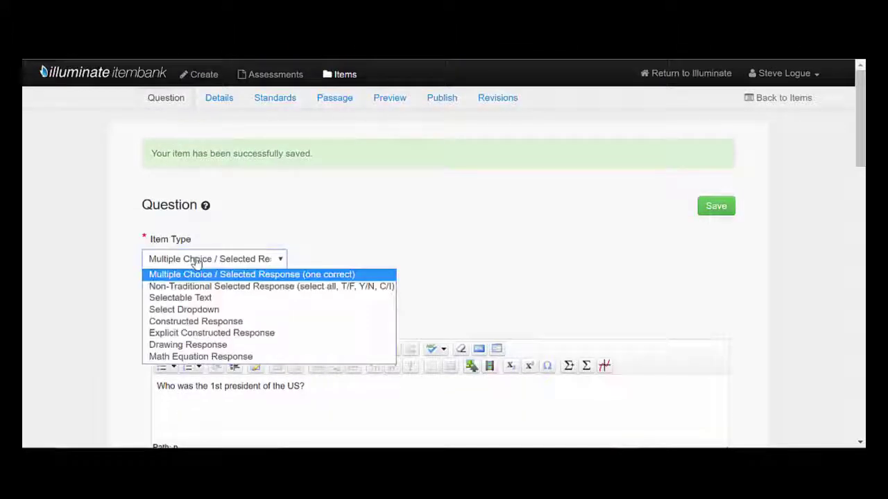
{"action": "left_click", "coordinate": [239, 292]}
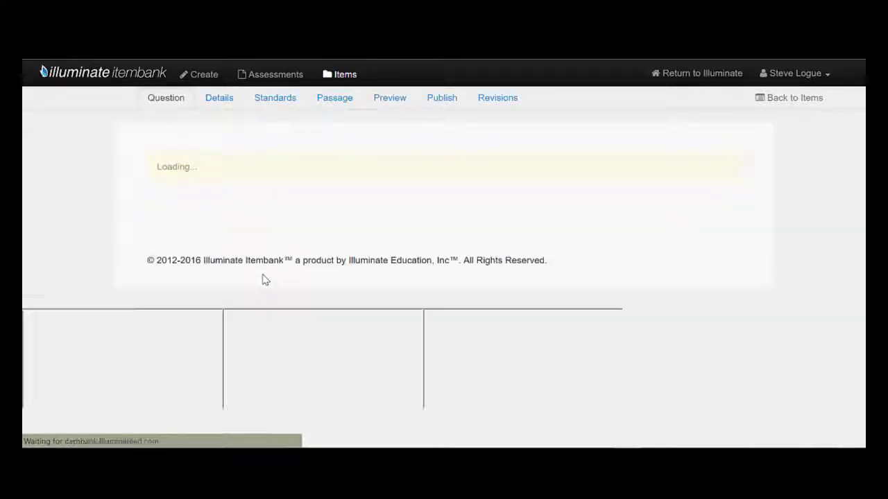
Mark answer choice A as a second correct answer alongside George Washington and review the list of choices.
{"action": "scroll", "coordinate": [232, 258], "scroll_direction": "down", "scroll_amount": 3}
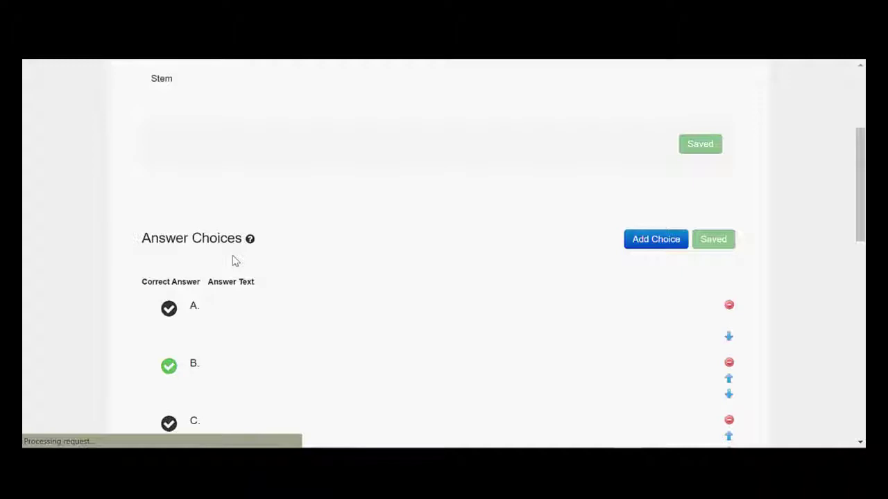
{"action": "scroll", "coordinate": [235, 260], "scroll_direction": "down", "scroll_amount": 2}
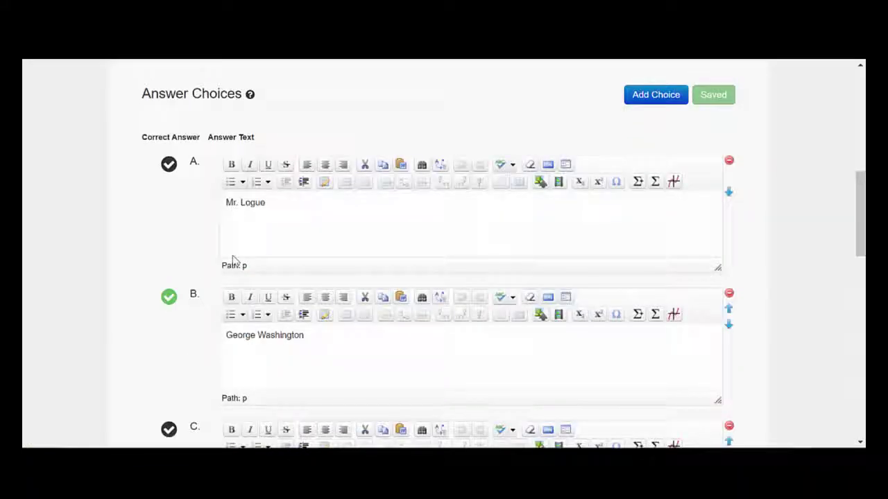
{"action": "left_click", "coordinate": [170, 171]}
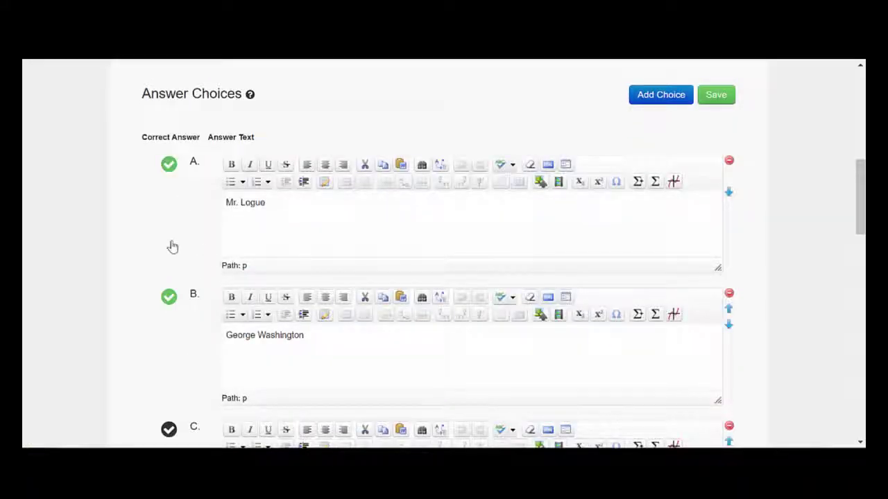
{"action": "scroll", "coordinate": [184, 347], "scroll_direction": "down", "scroll_amount": 5}
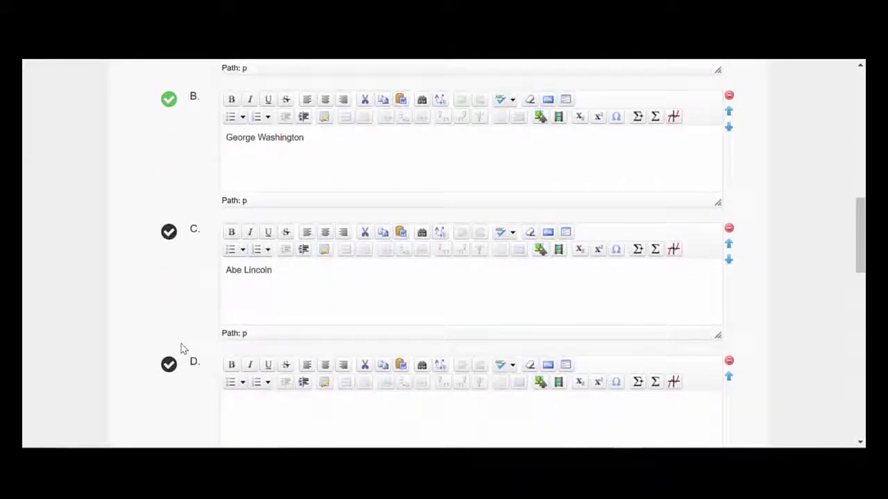
{"action": "scroll", "coordinate": [184, 348], "scroll_direction": "up", "scroll_amount": 1}
{"action": "scroll", "coordinate": [183, 347], "scroll_direction": "up", "scroll_amount": 4}
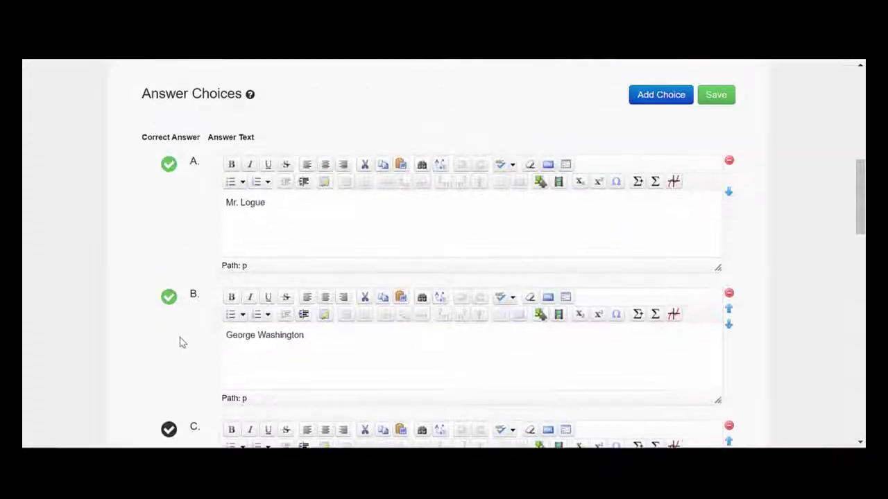
Remove the correct-answer mark from answer choice A, leaving choice B marked as correct.
{"action": "left_click", "coordinate": [168, 165]}
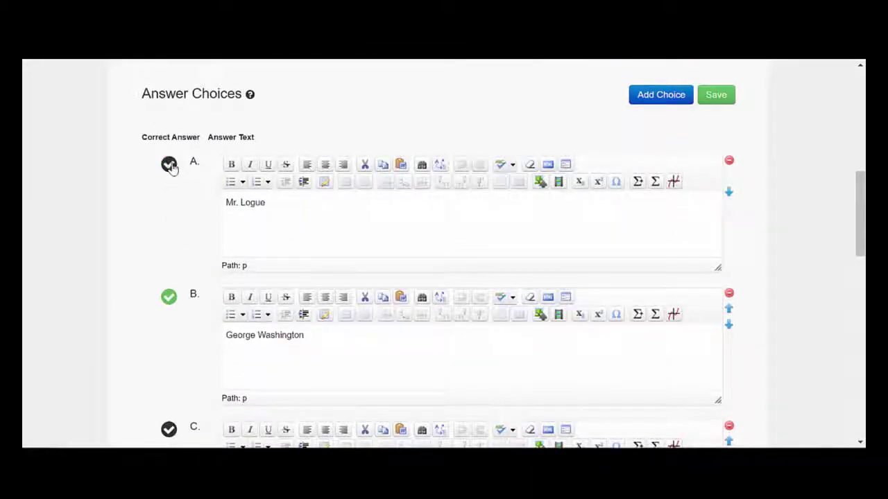
Add a new line below the question in the stem and open the image upload for that spot.
{"action": "scroll", "coordinate": [173, 174], "scroll_direction": "up", "scroll_amount": 3}
{"action": "scroll", "coordinate": [184, 177], "scroll_direction": "up", "scroll_amount": 3}
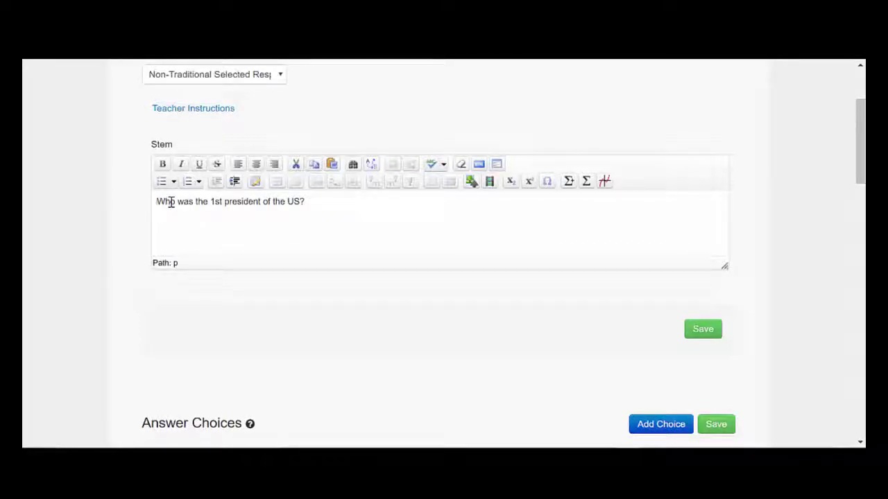
{"action": "left_click", "coordinate": [309, 201]}
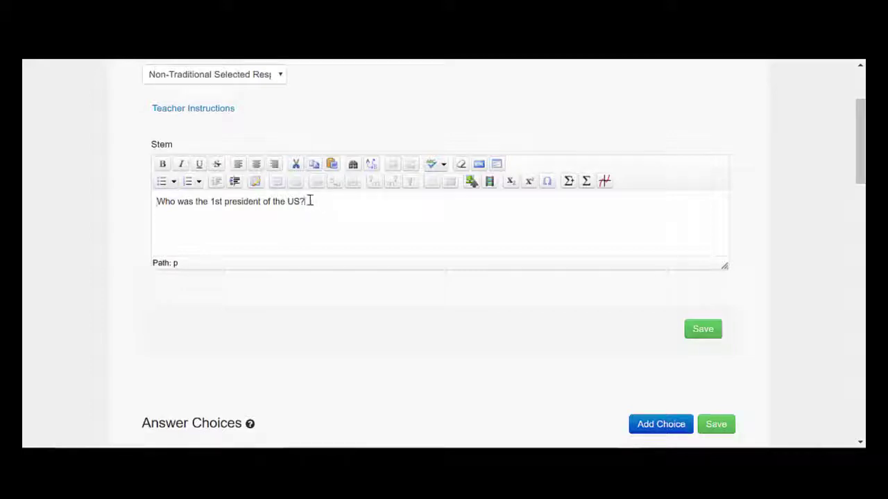
{"action": "key", "text": "Return"}
{"action": "left_click", "coordinate": [471, 182]}
{"action": "left_click", "coordinate": [471, 182]}
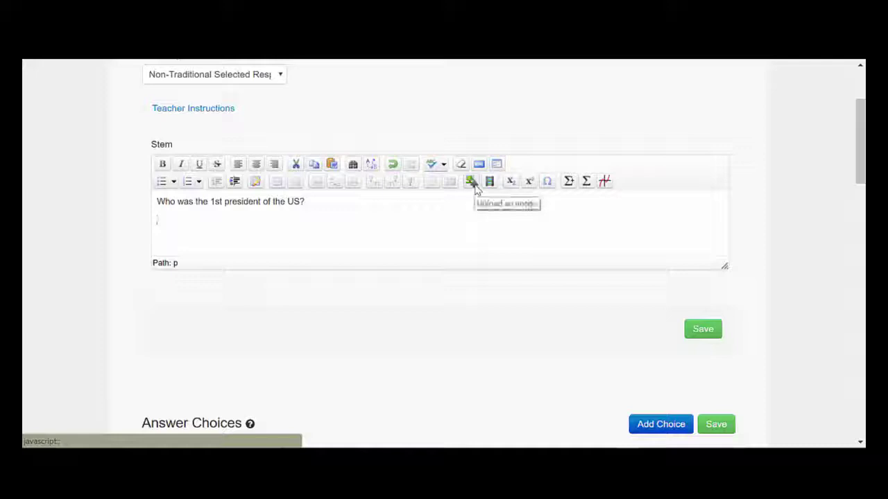
{"action": "left_click", "coordinate": [476, 187]}
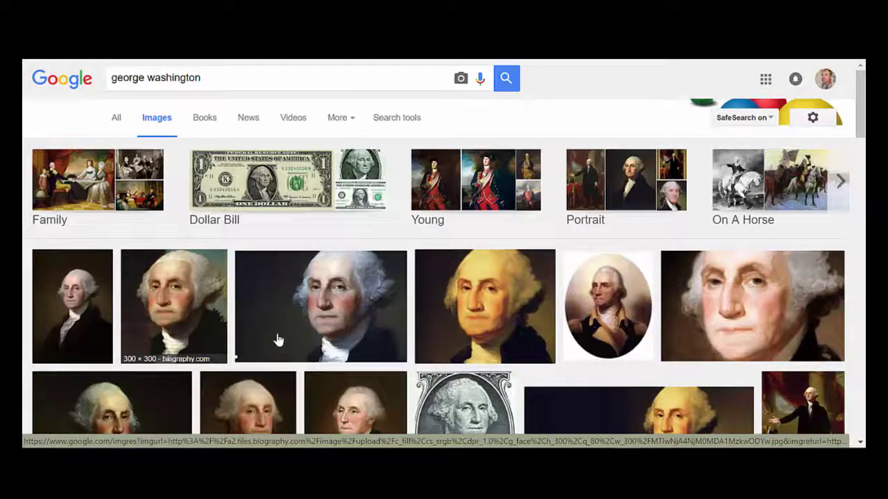
In the Google Images results for George Washington, open the 300 × 300 biography.com portrait and save it as a JPEG image.
{"action": "left_click", "coordinate": [258, 364]}
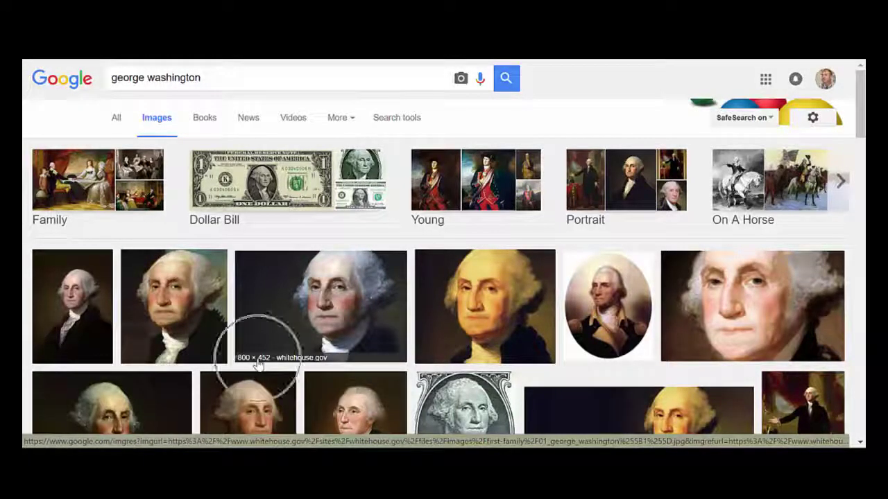
{"action": "left_click", "coordinate": [194, 326]}
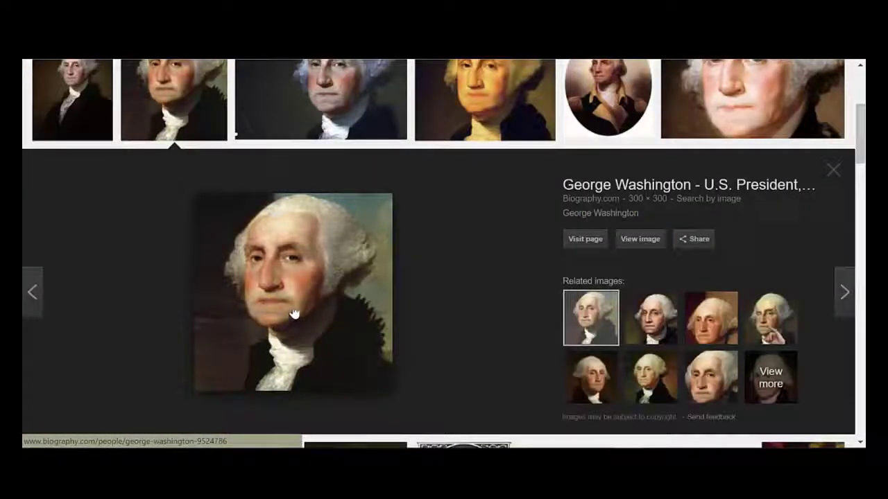
{"action": "right_click", "coordinate": [292, 311]}
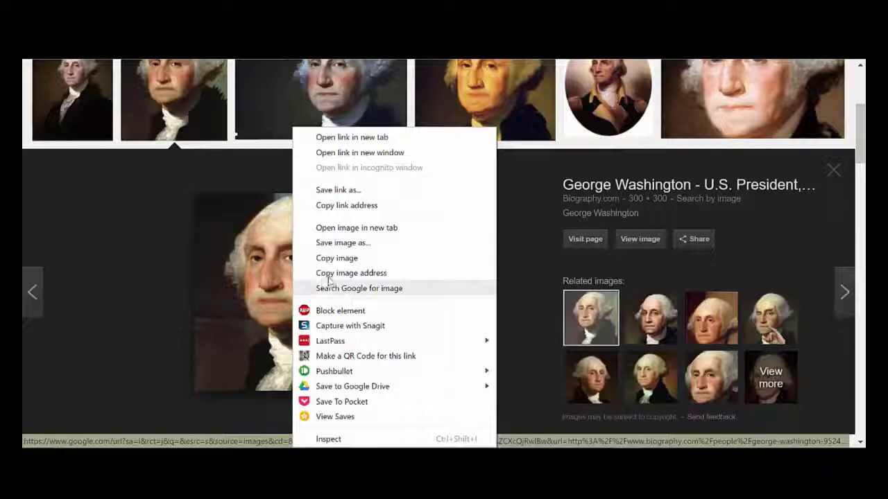
{"action": "left_click", "coordinate": [349, 244]}
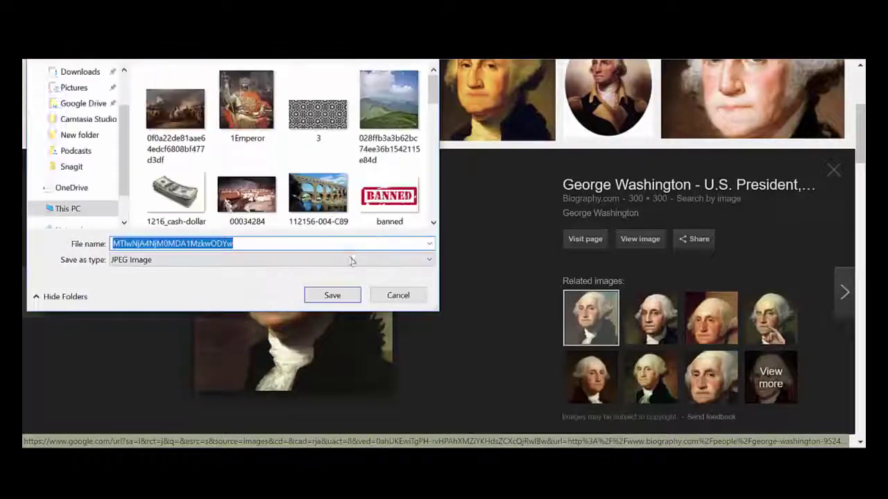
{"action": "left_click", "coordinate": [326, 298]}
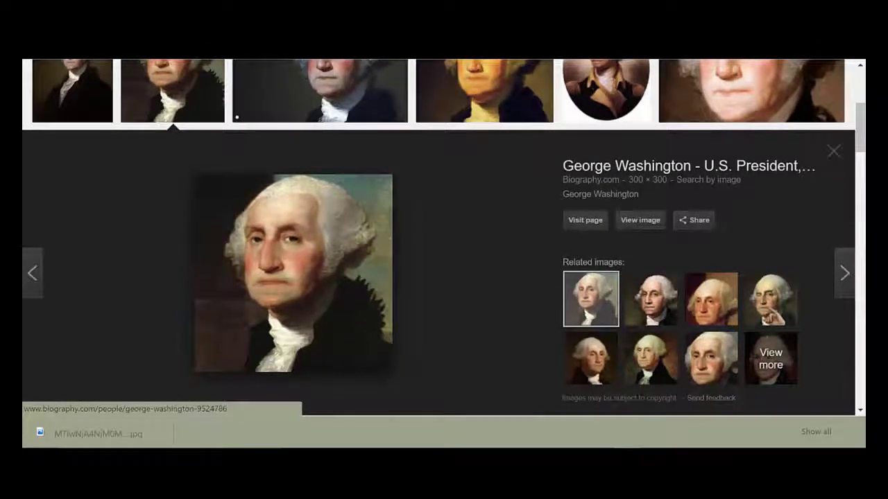
Return to the question and upload the downloaded portrait into the stem with the title GW.
{"action": "left_click", "coordinate": [125, 14]}
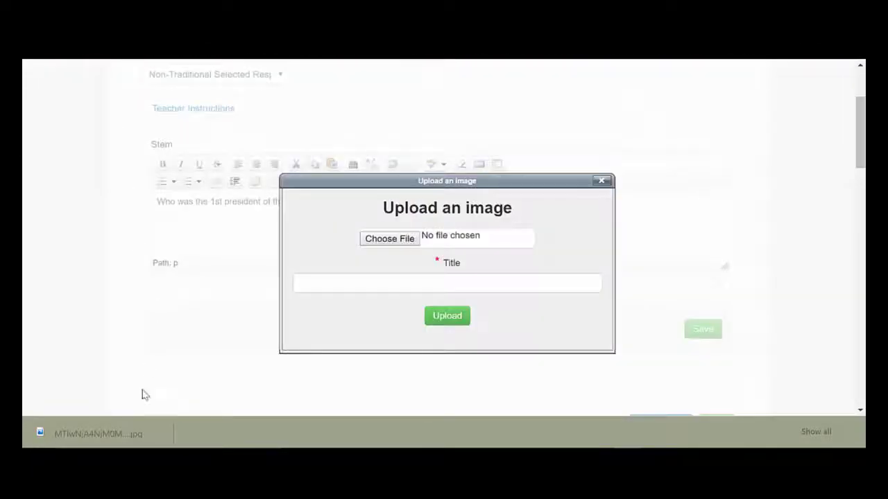
{"action": "left_click_drag", "start_coordinate": [125, 434], "coordinate": [409, 241]}
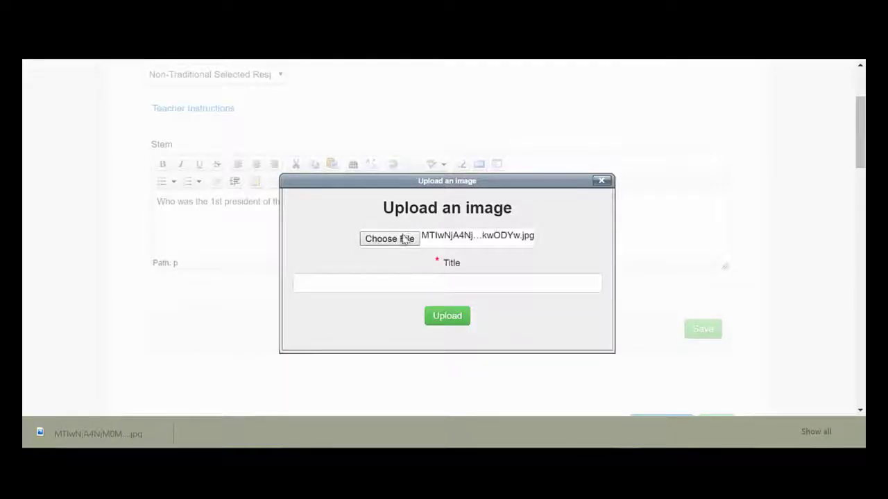
{"action": "left_click", "coordinate": [457, 290]}
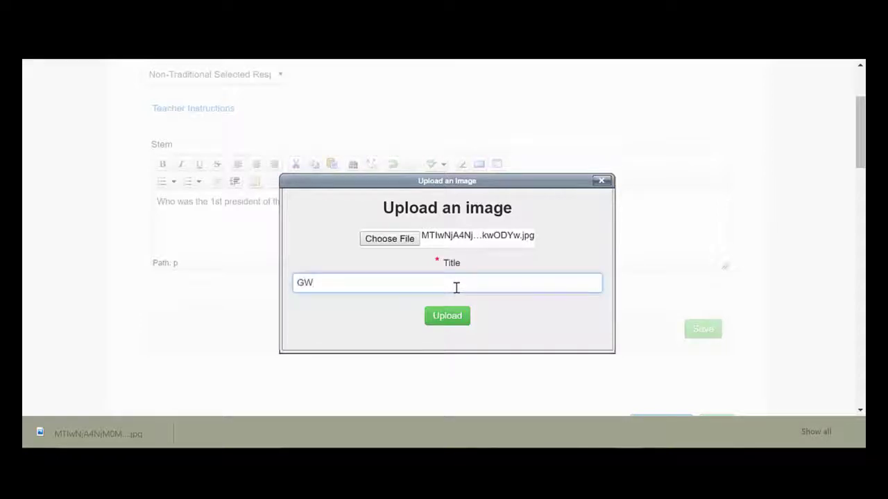
{"action": "left_click", "coordinate": [444, 317]}
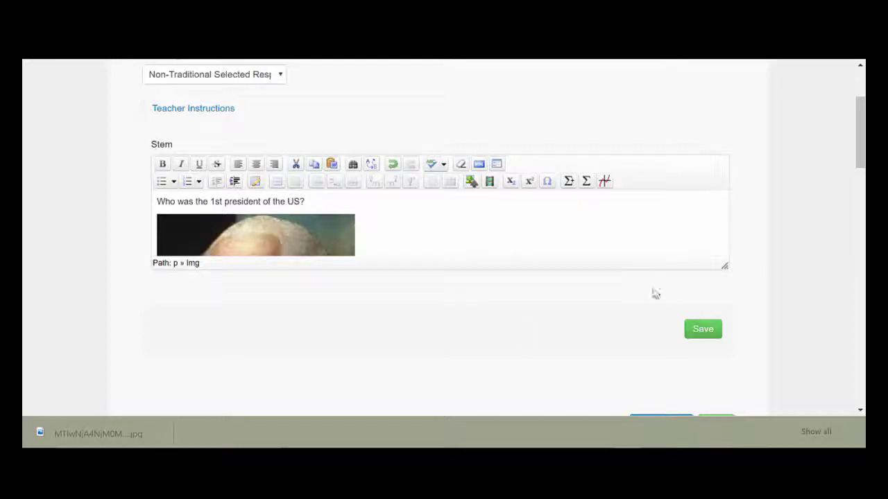
Resize the stem's text box so the whole portrait fits, making the box slightly narrower.
{"action": "left_click", "coordinate": [725, 265]}
{"action": "scroll", "coordinate": [689, 246], "scroll_direction": "down", "scroll_amount": 2}
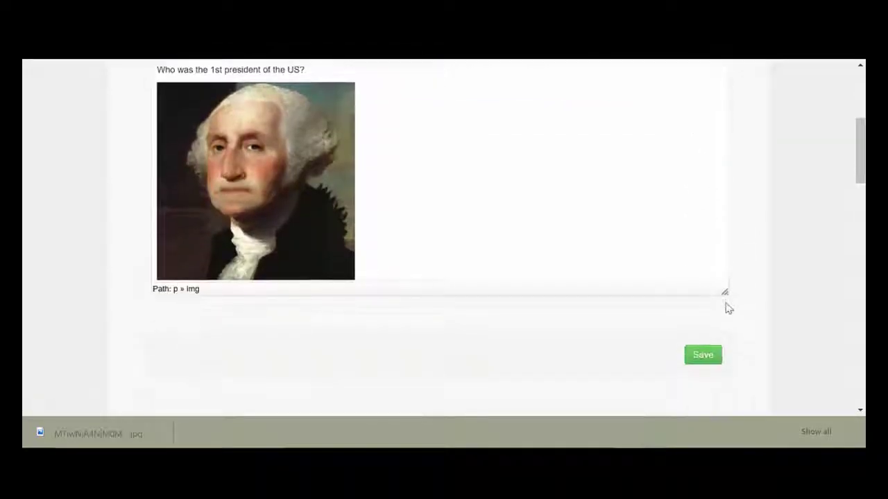
{"action": "left_click_drag", "start_coordinate": [694, 276], "coordinate": [610, 233]}
{"action": "left_click_drag", "start_coordinate": [643, 257], "coordinate": [680, 297]}
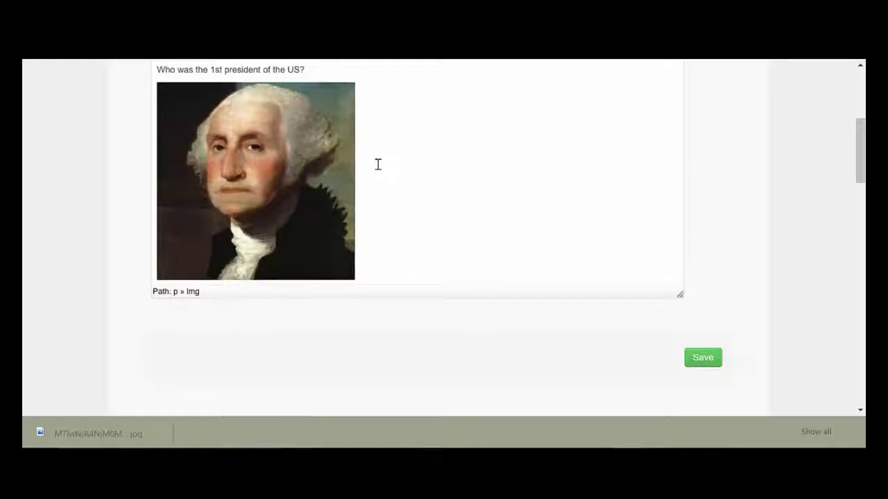
Upload the downloaded portrait into answer choice B with the title GW1 and enlarge that choice's text box.
{"action": "scroll", "coordinate": [377, 164], "scroll_direction": "down", "scroll_amount": 4}
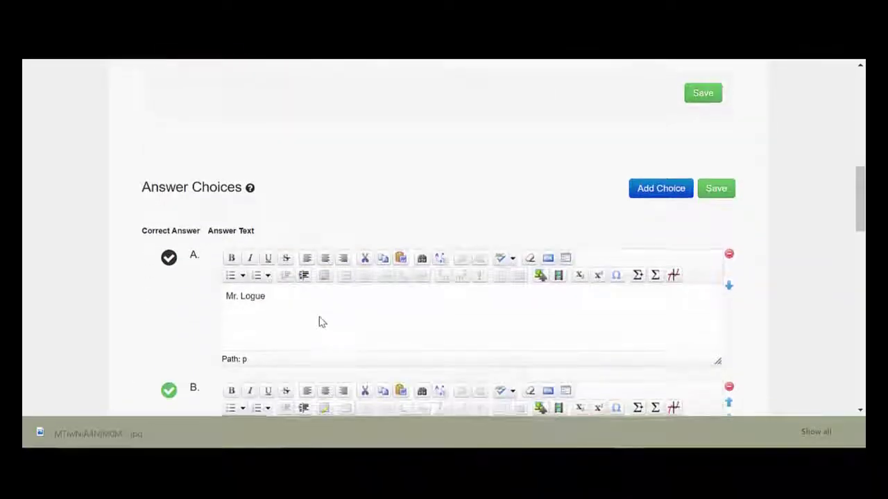
{"action": "scroll", "coordinate": [270, 257], "scroll_direction": "down", "scroll_amount": 1}
{"action": "scroll", "coordinate": [293, 381], "scroll_direction": "down", "scroll_amount": 1}
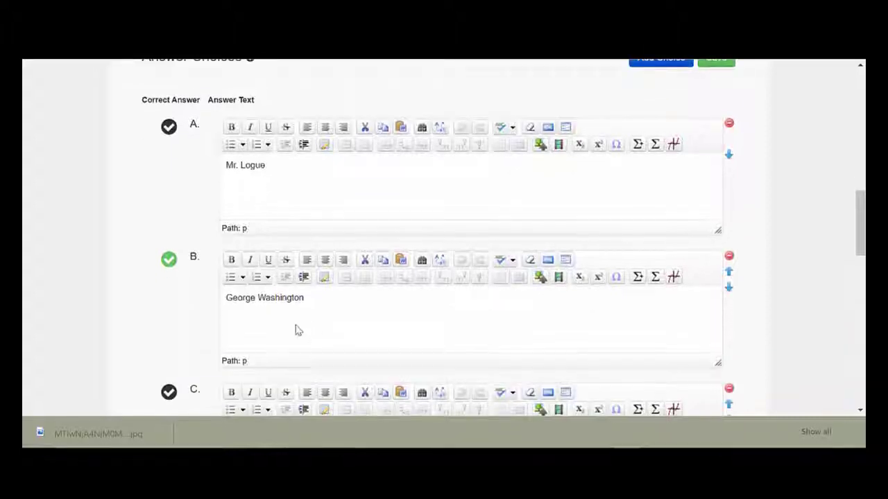
{"action": "left_click", "coordinate": [539, 279]}
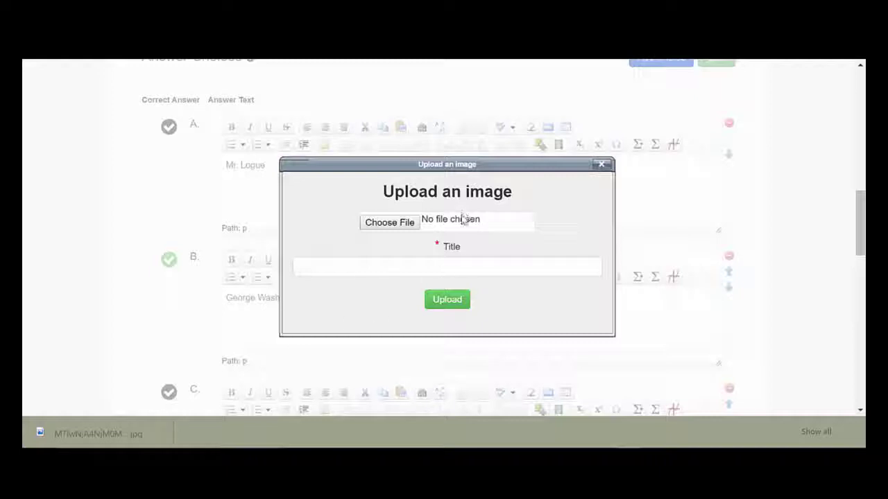
{"action": "left_click_drag", "start_coordinate": [99, 425], "coordinate": [467, 206]}
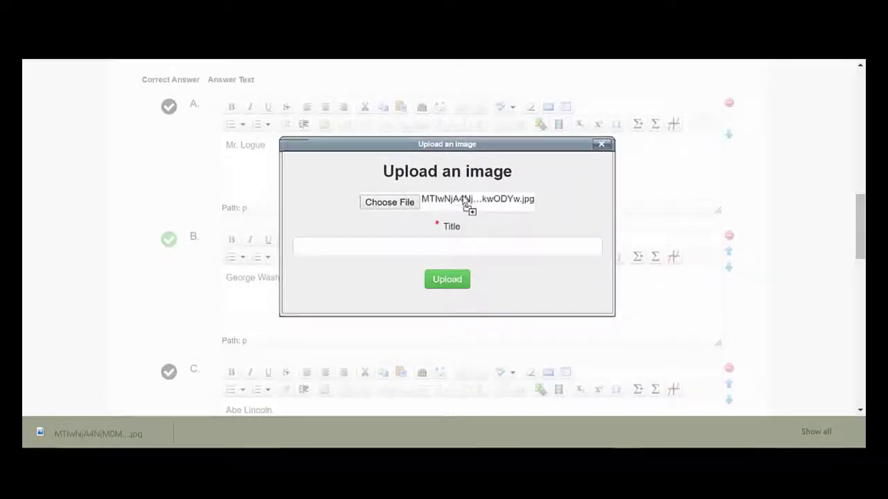
{"action": "left_click", "coordinate": [439, 286]}
{"action": "left_click", "coordinate": [399, 248]}
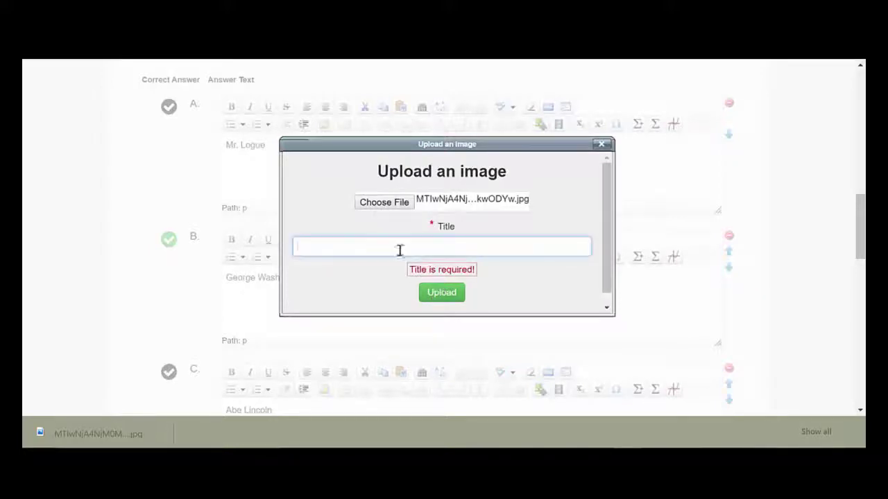
{"action": "type", "text": "GW1"}
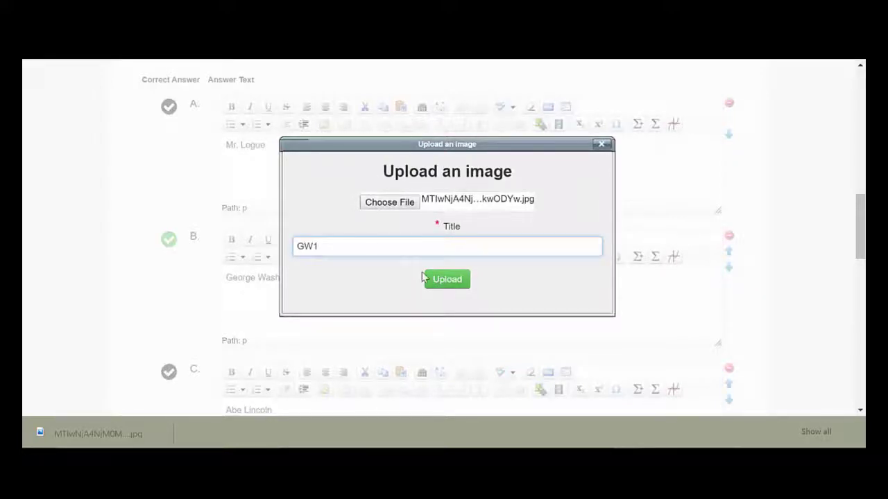
{"action": "left_click", "coordinate": [429, 281]}
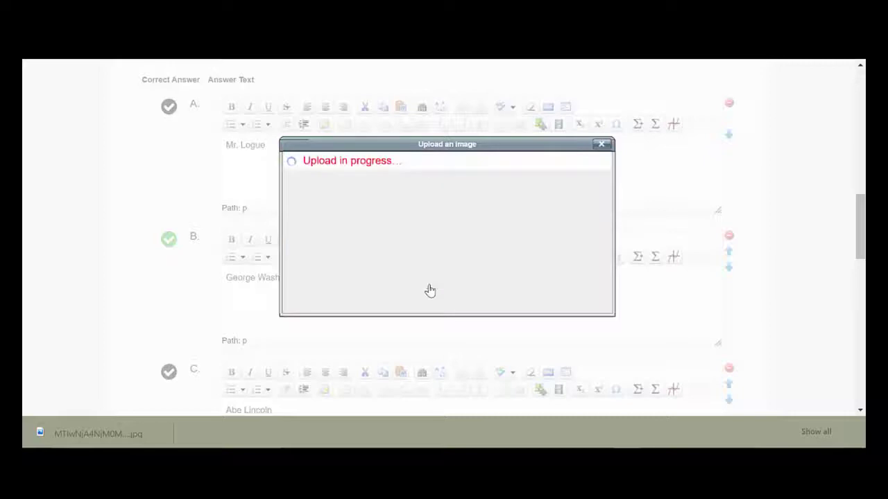
{"action": "scroll", "coordinate": [383, 284], "scroll_direction": "down", "scroll_amount": 2}
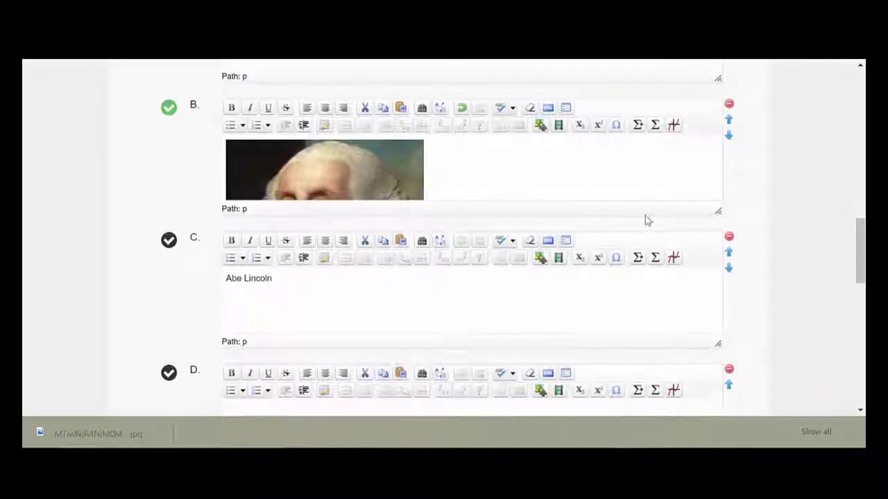
{"action": "left_click_drag", "start_coordinate": [717, 214], "coordinate": [736, 313]}
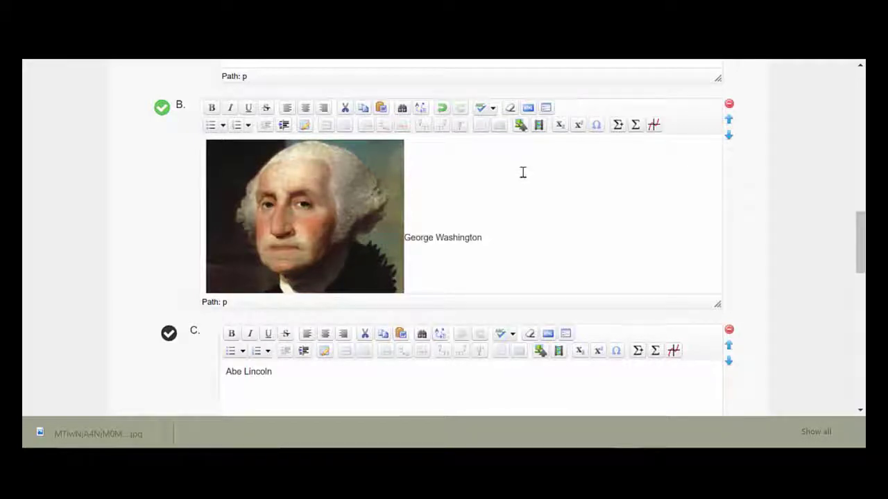
Delete the portrait from the stem, keeping the question text.
{"action": "scroll", "coordinate": [523, 172], "scroll_direction": "up", "scroll_amount": 10}
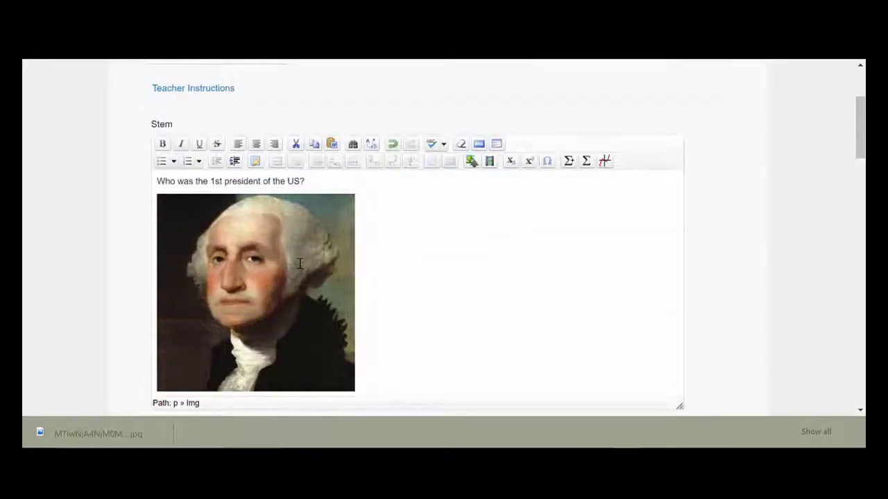
{"action": "left_click", "coordinate": [300, 264]}
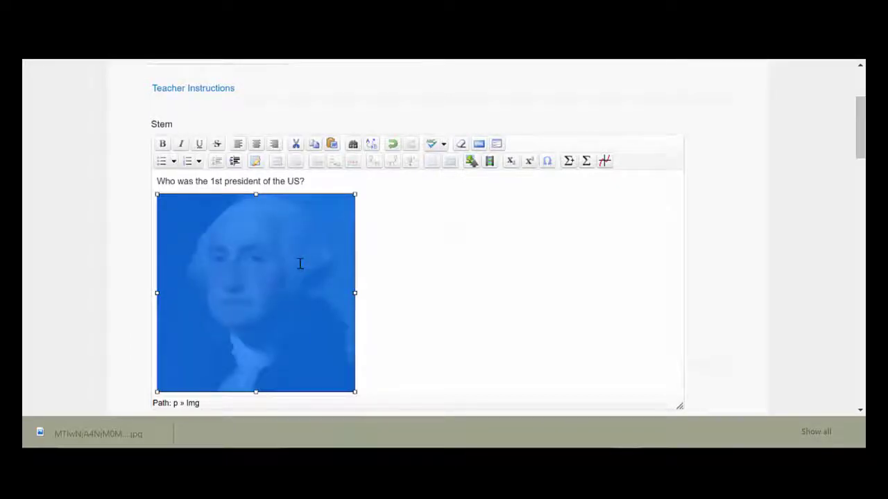
{"action": "key", "text": "Delete"}
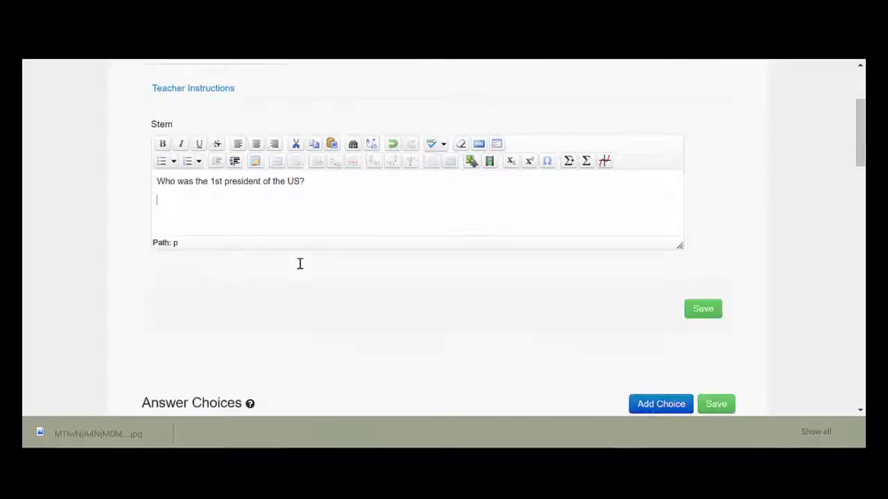
Start inserting a video below the stem's question, and copy the URL of the salt traders video on YouTube.
{"action": "left_click", "coordinate": [490, 162]}
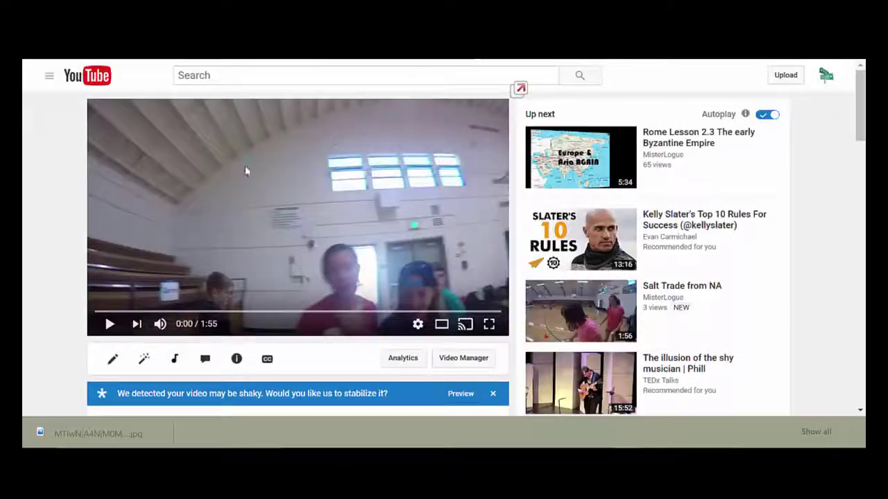
{"action": "right_click", "coordinate": [258, 158]}
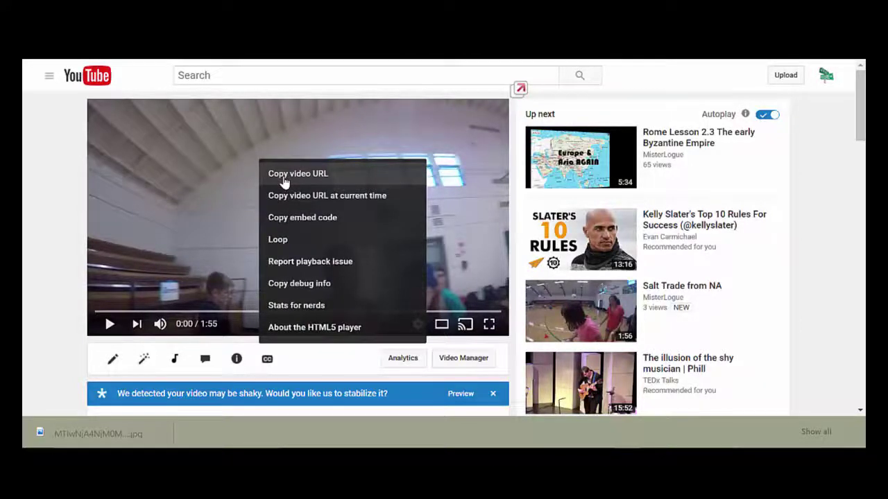
{"action": "left_click", "coordinate": [284, 182]}
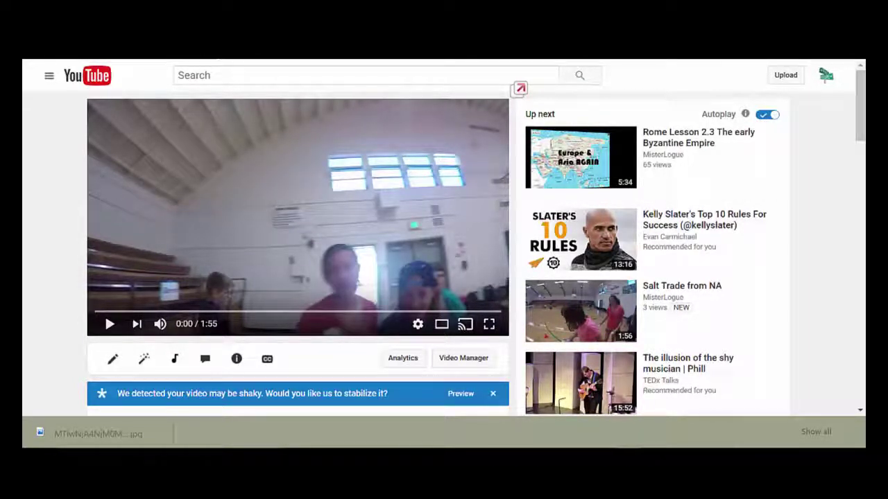
{"action": "left_click", "coordinate": [260, 20]}
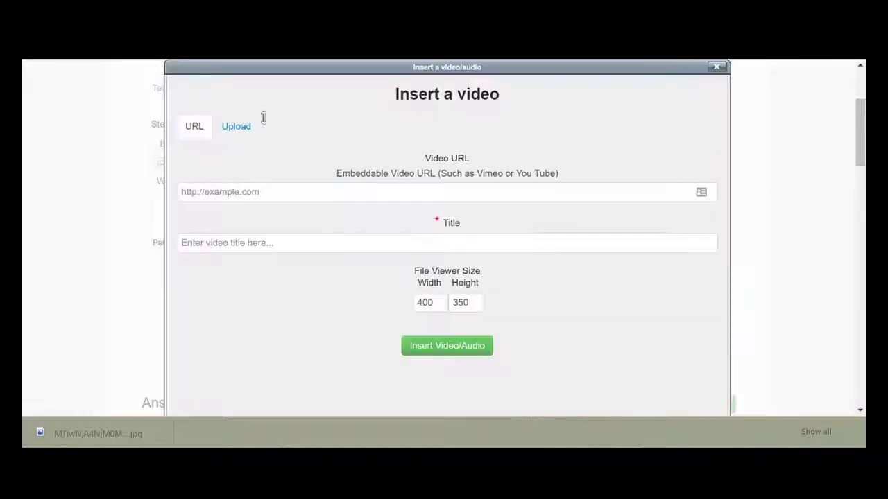
{"action": "left_click", "coordinate": [320, 188]}
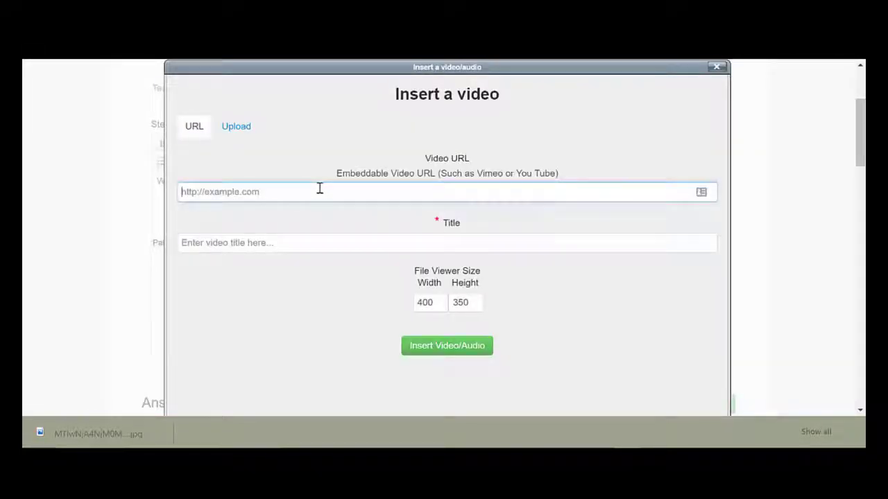
{"action": "key", "text": "ctrl+v"}
{"action": "left_click", "coordinate": [305, 240]}
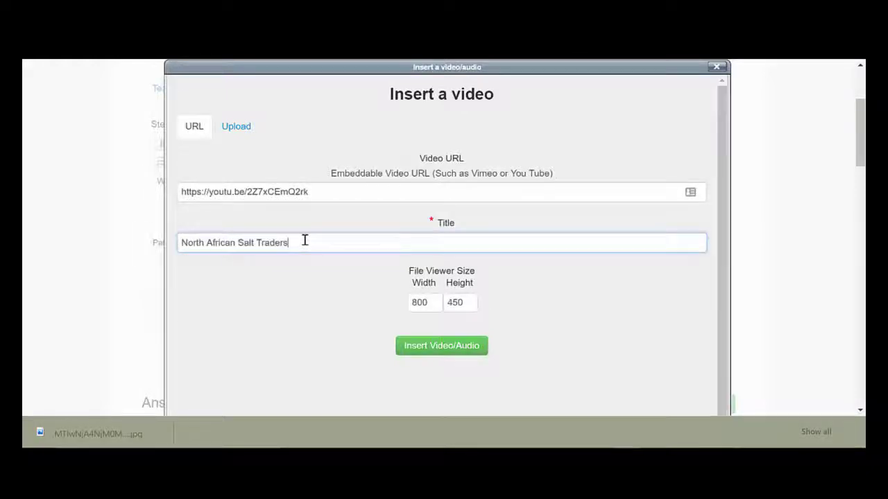
{"action": "type", "text": "Vd"}
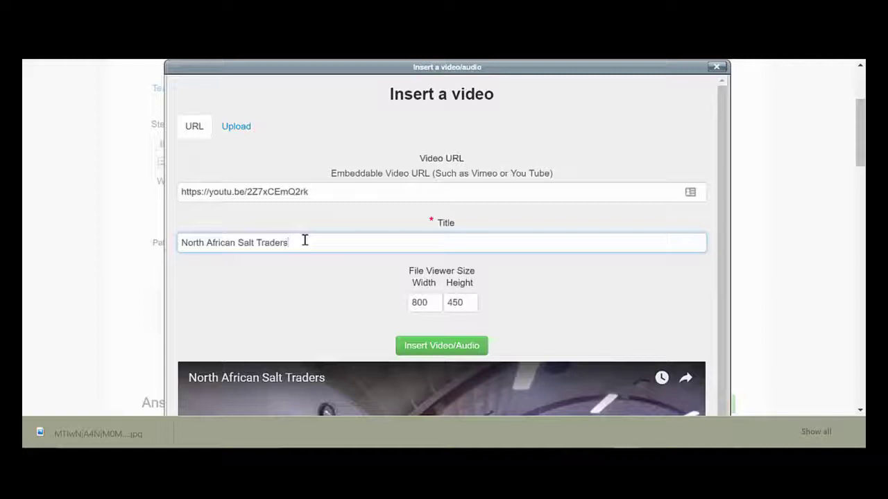
{"action": "scroll", "coordinate": [305, 243], "scroll_direction": "down", "scroll_amount": 1}
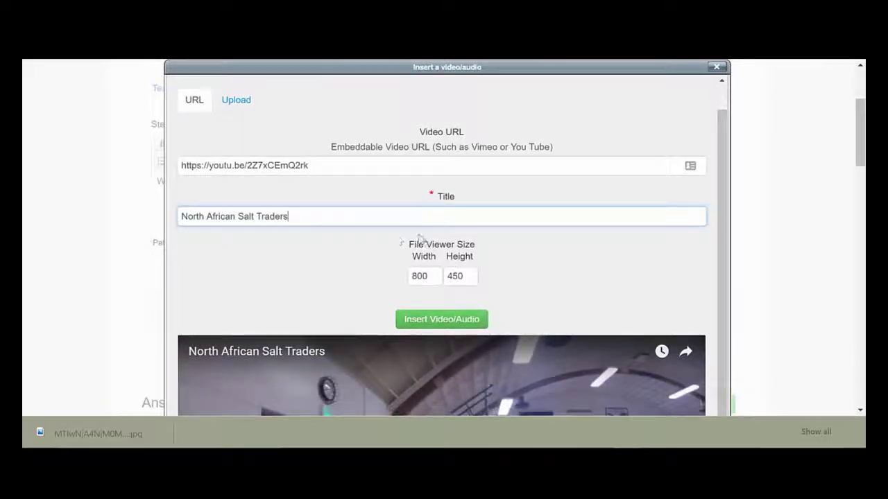
{"action": "scroll", "coordinate": [397, 243], "scroll_direction": "down", "scroll_amount": 2}
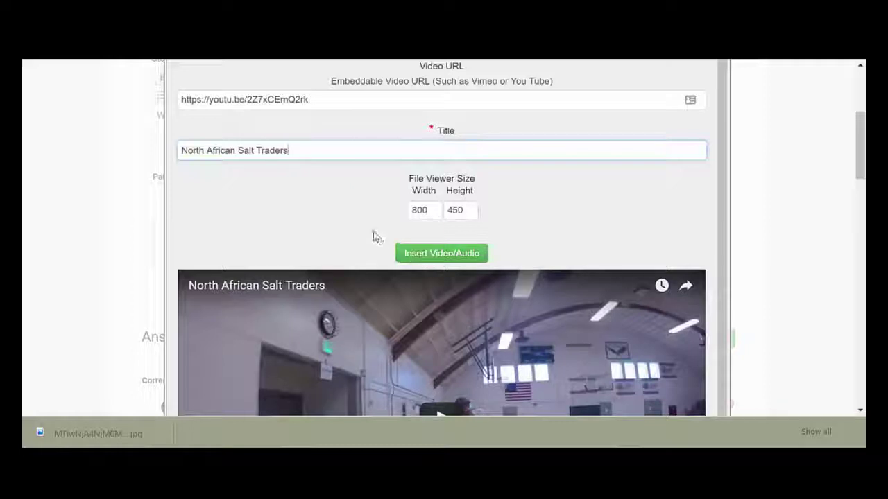
{"action": "scroll", "coordinate": [372, 237], "scroll_direction": "down", "scroll_amount": 2}
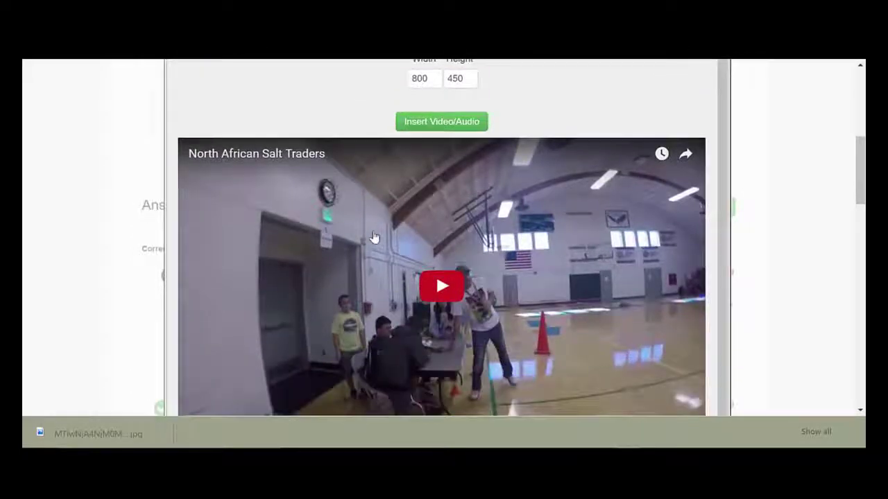
{"action": "left_click", "coordinate": [447, 122]}
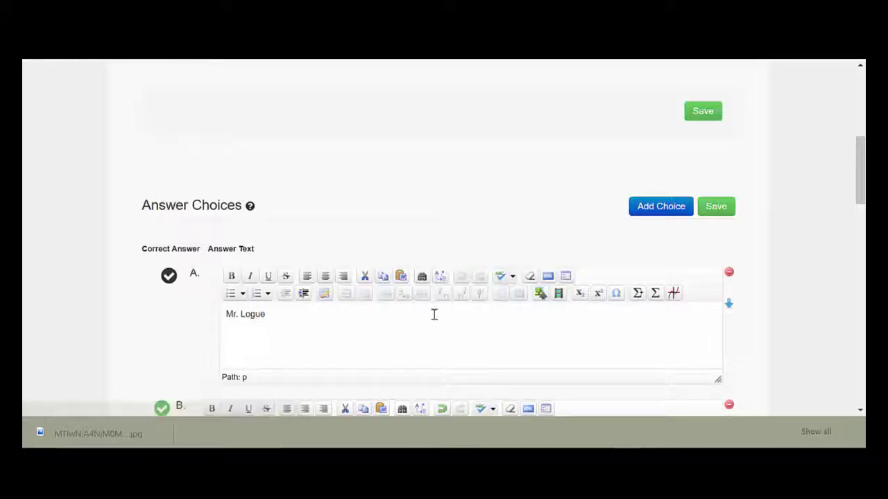
Enlarge the stem's text box around the inserted video, and delete the video from the stem.
{"action": "scroll", "coordinate": [377, 317], "scroll_direction": "up", "scroll_amount": 3}
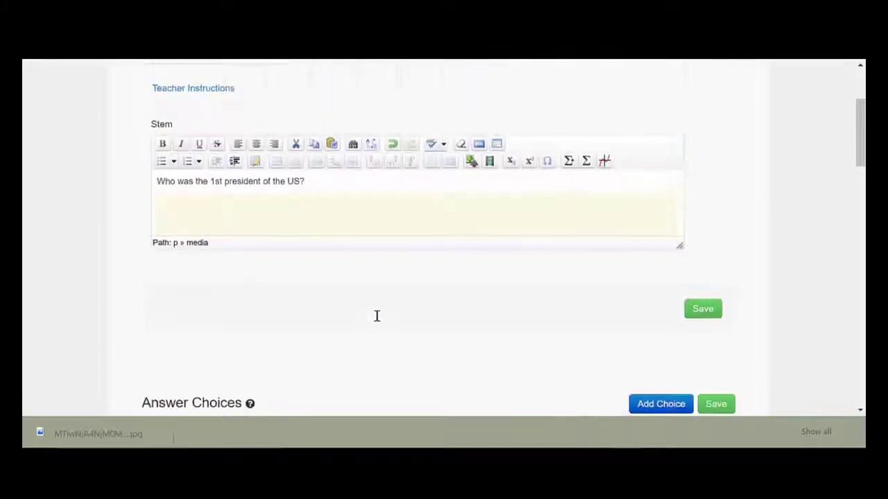
{"action": "left_click_drag", "start_coordinate": [674, 243], "coordinate": [642, 358]}
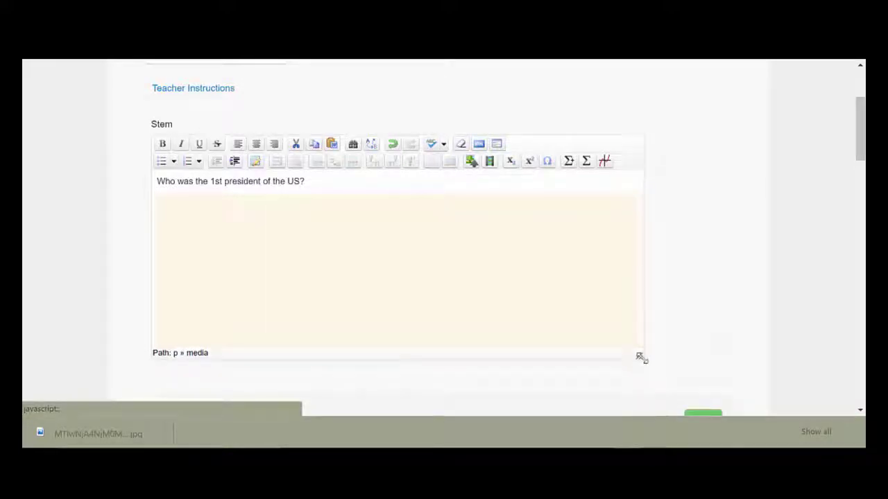
{"action": "left_click", "coordinate": [325, 239]}
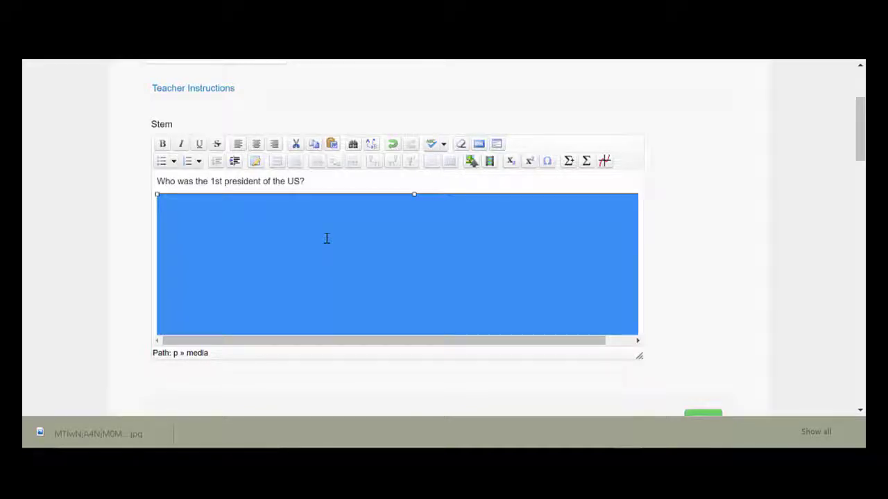
{"action": "key", "text": "Delete"}
Examine the file upload option for inserting a video into the stem, and leave without inserting anything.
{"action": "left_click", "coordinate": [492, 164]}
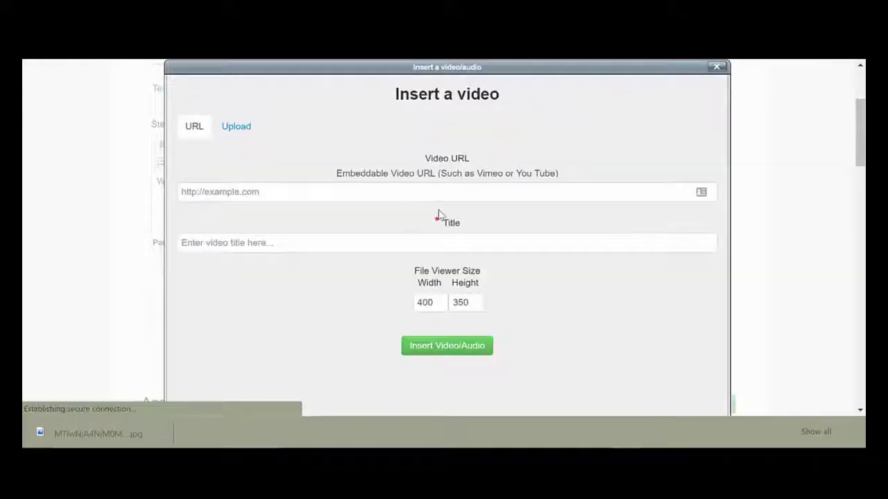
{"action": "left_click", "coordinate": [234, 130]}
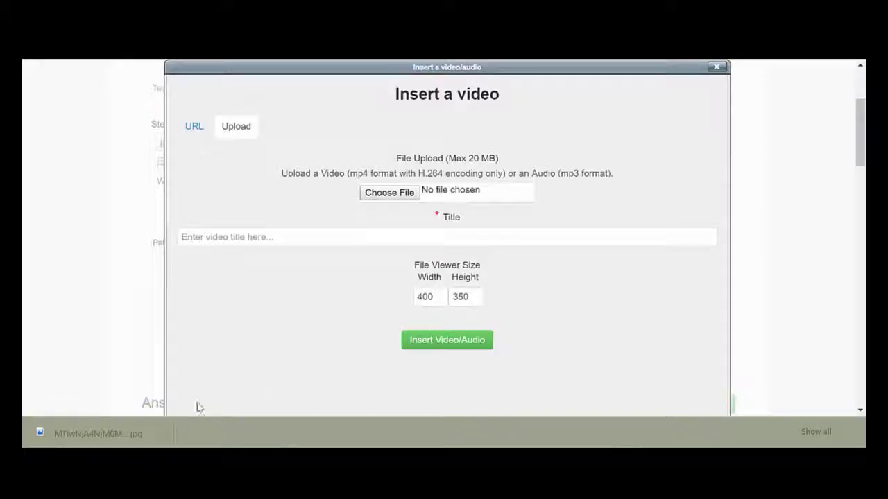
{"action": "left_click", "coordinate": [407, 197]}
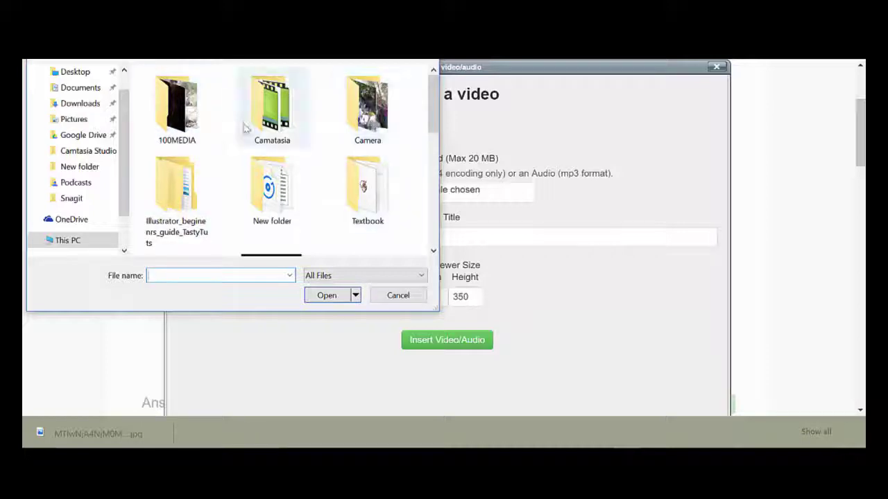
{"action": "left_click", "coordinate": [385, 298]}
{"action": "left_click", "coordinate": [196, 132]}
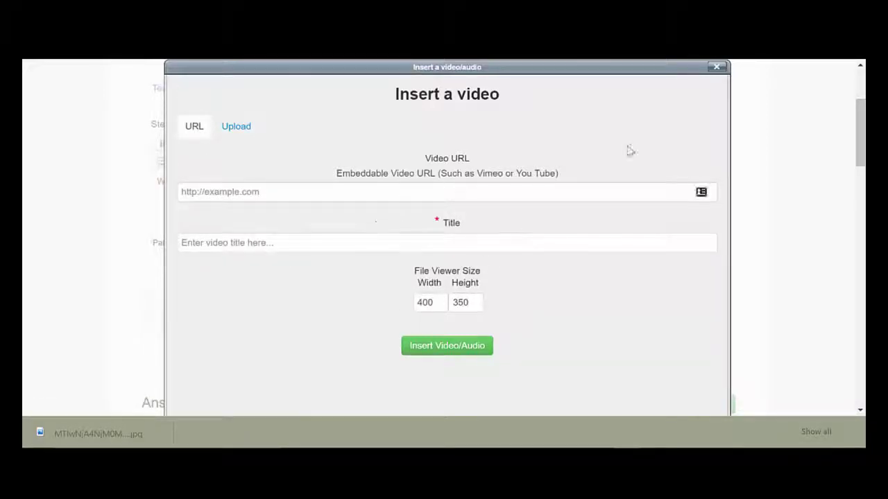
{"action": "left_click", "coordinate": [717, 68]}
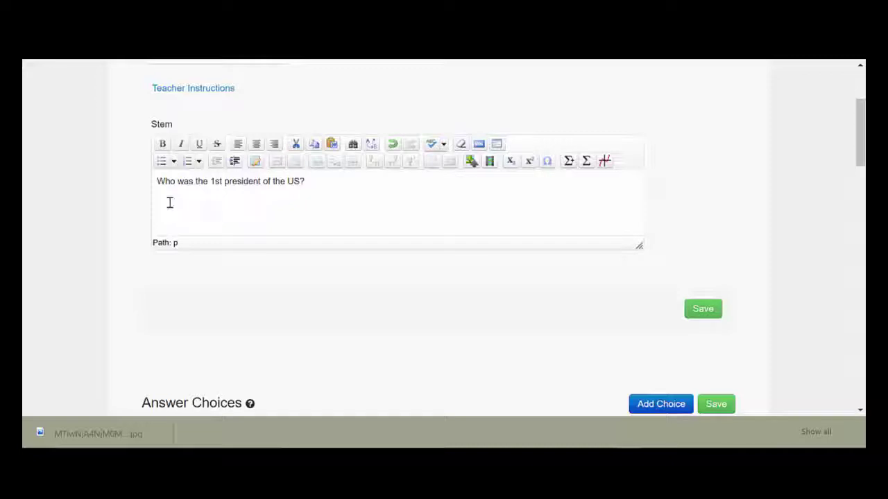
Open the stem's HTML source editor, and in EDpuzzle open the Share with anyone options of the Mongoose Vs. Cobra video.
{"action": "left_click", "coordinate": [484, 144]}
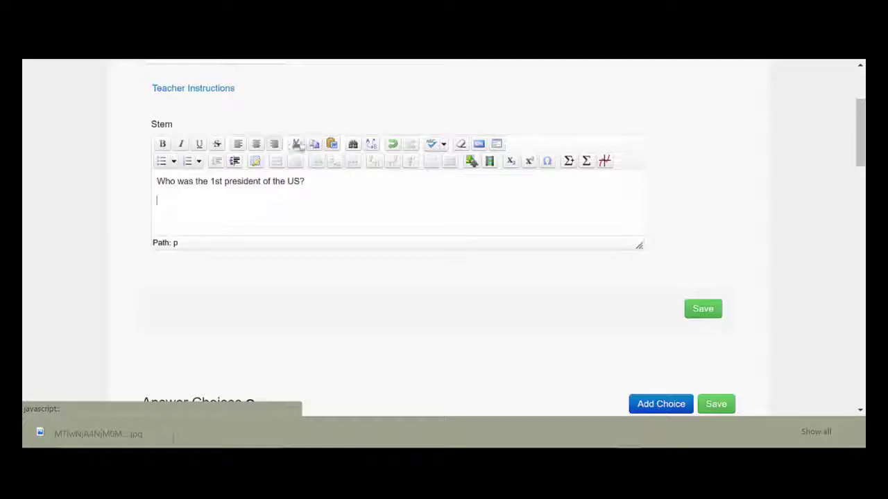
{"action": "left_click", "coordinate": [478, 145]}
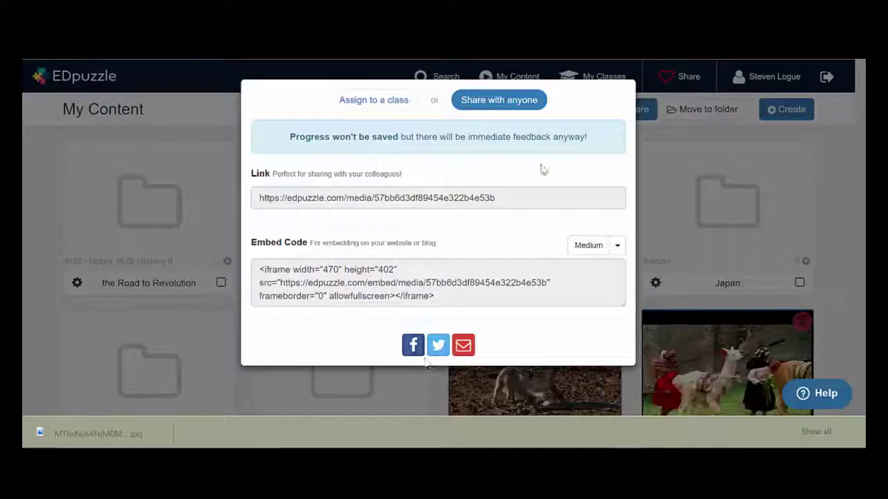
{"action": "left_click", "coordinate": [839, 195]}
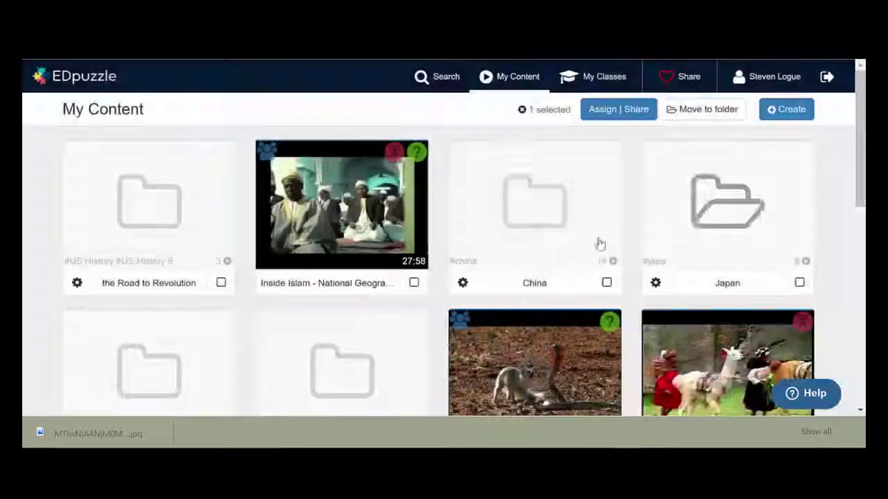
{"action": "scroll", "coordinate": [443, 270], "scroll_direction": "down", "scroll_amount": 1}
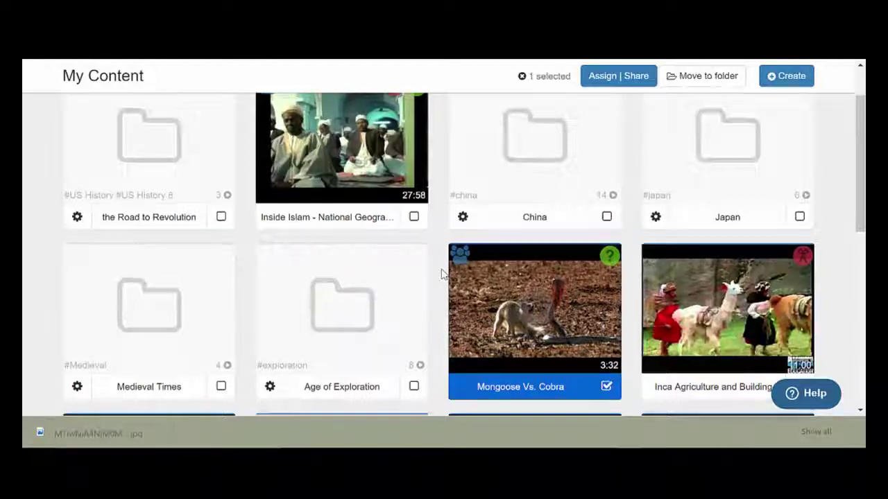
{"action": "scroll", "coordinate": [442, 274], "scroll_direction": "down", "scroll_amount": 1}
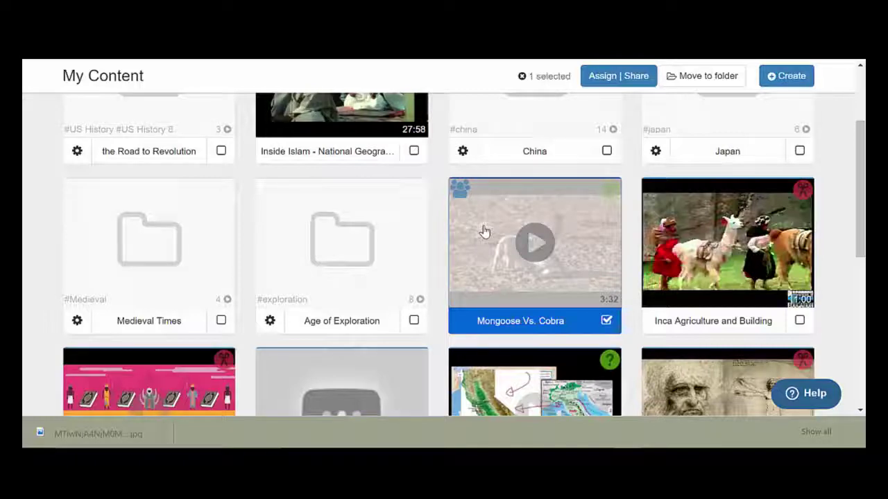
{"action": "left_click", "coordinate": [484, 231]}
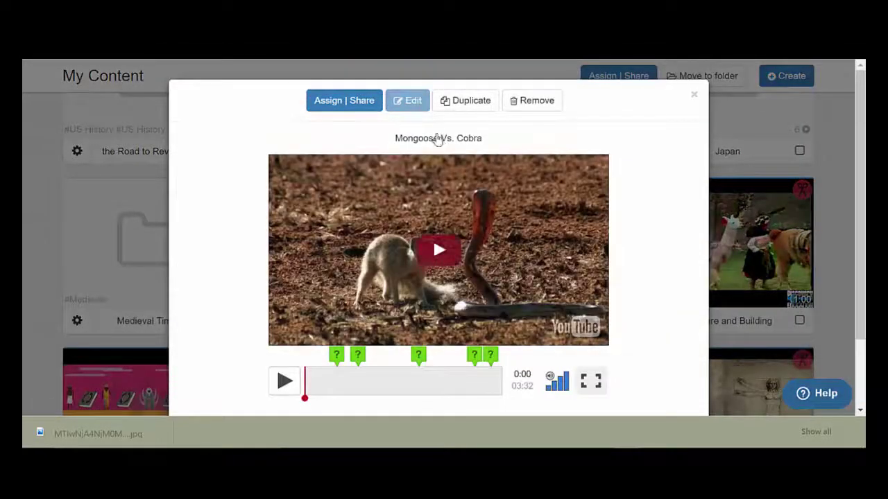
{"action": "left_click", "coordinate": [359, 105]}
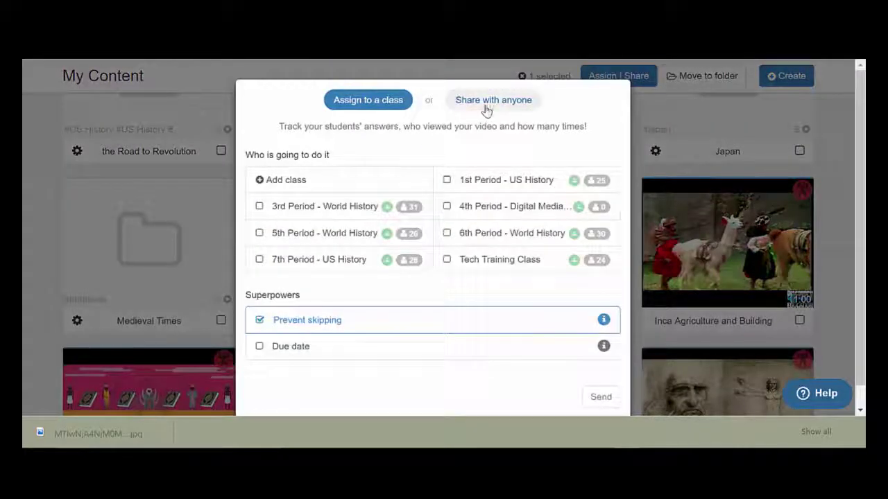
{"action": "left_click", "coordinate": [479, 107]}
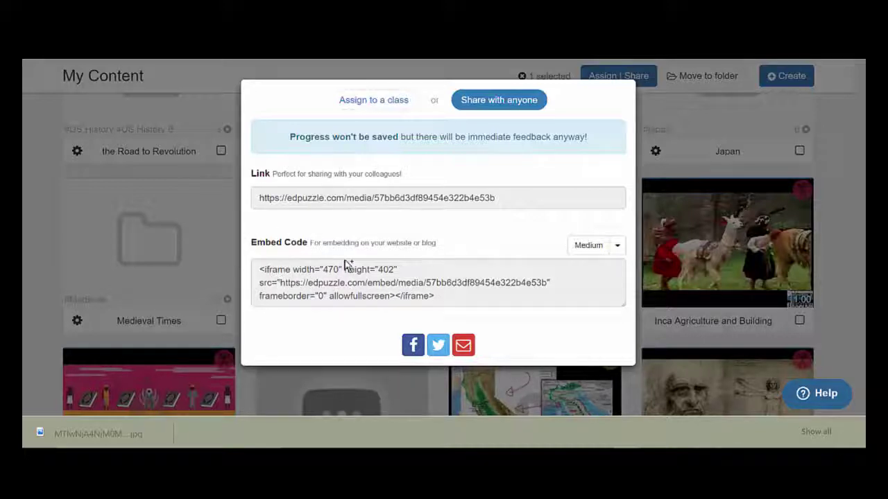
Review the embed size options, keep Medium, and select the video's embed code for copying.
{"action": "left_click", "coordinate": [616, 246]}
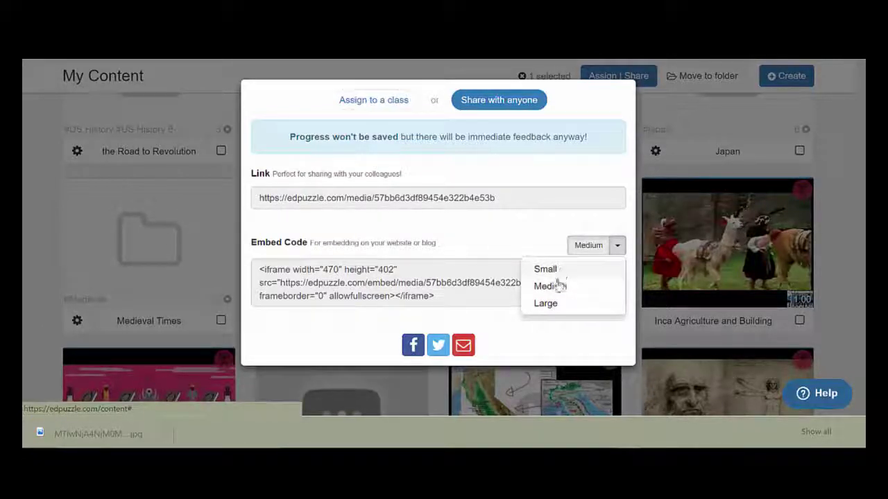
{"action": "left_click", "coordinate": [513, 237]}
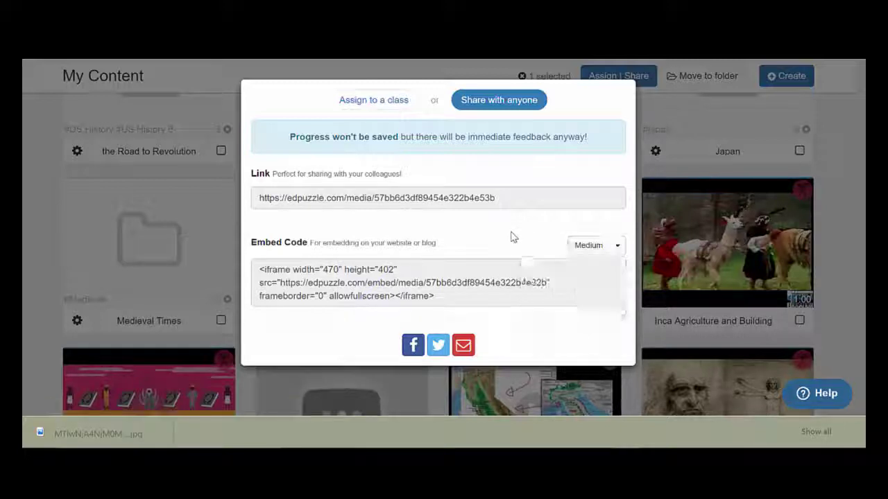
{"action": "left_click", "coordinate": [444, 297]}
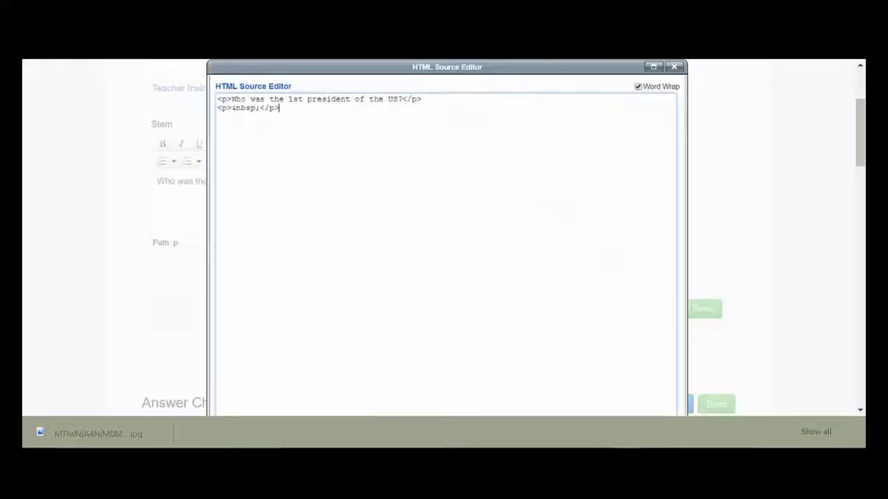
{"action": "left_click", "coordinate": [292, 106]}
{"action": "left_click", "coordinate": [285, 111]}
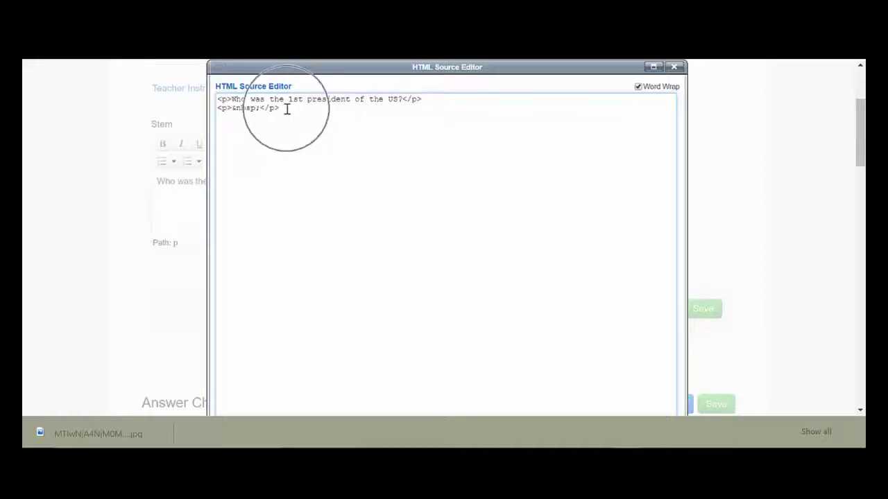
{"action": "type", "text": "https://youtu.be/2Z7xCEmg2rM"}
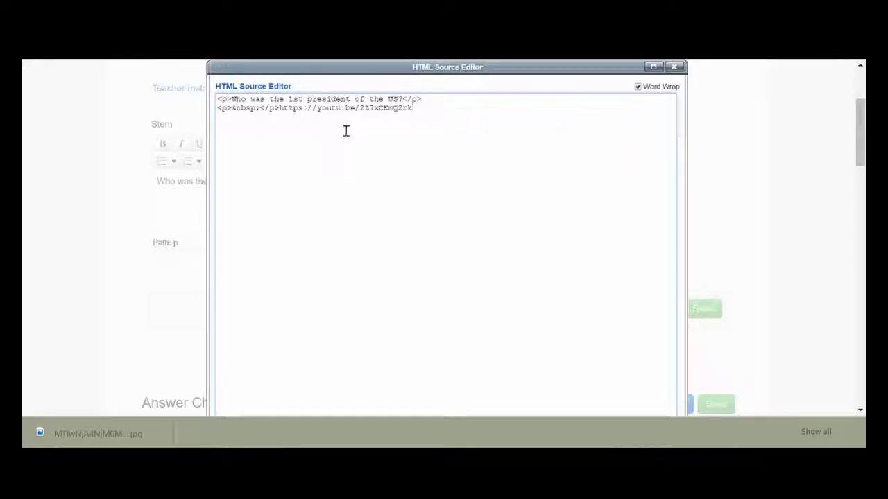
{"action": "scroll", "coordinate": [342, 131], "scroll_direction": "down", "scroll_amount": 1}
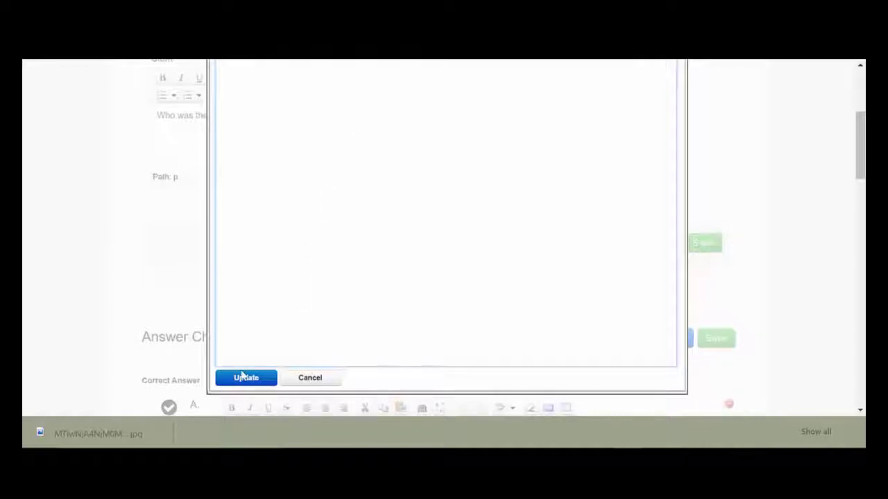
{"action": "left_click", "coordinate": [245, 378]}
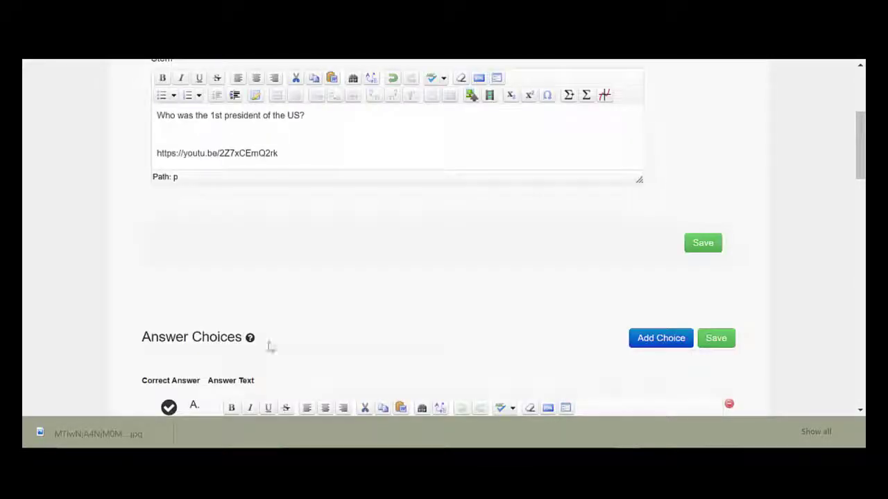
Delete the YouTube URL from the stem, and reopen the stem's HTML source editor.
{"action": "scroll", "coordinate": [285, 149], "scroll_direction": "up", "scroll_amount": 1}
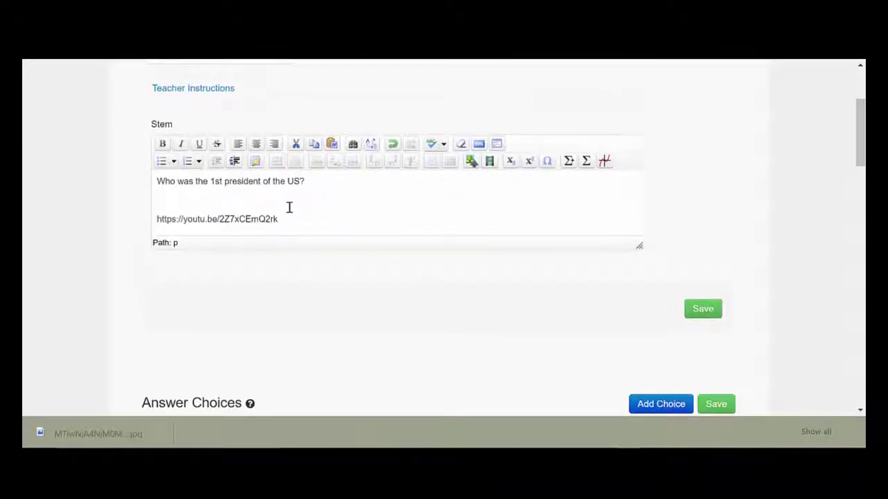
{"action": "left_click_drag", "start_coordinate": [286, 219], "coordinate": [148, 218]}
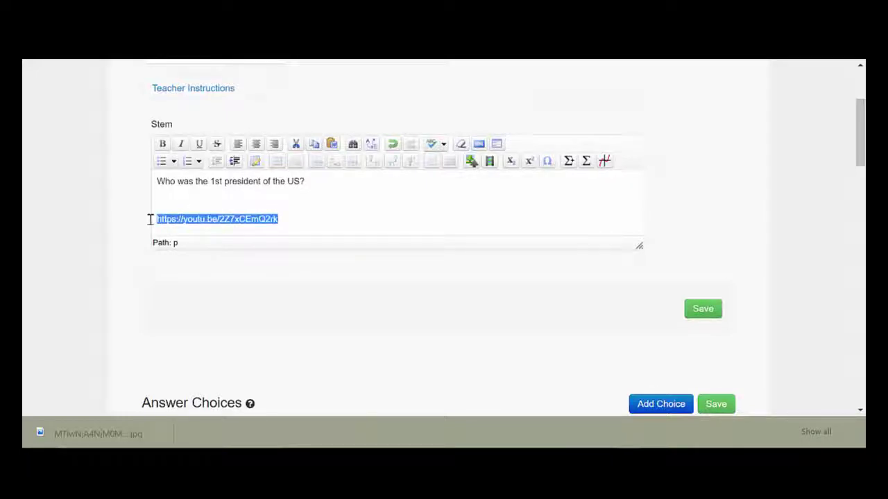
{"action": "key", "text": "BackSpace"}
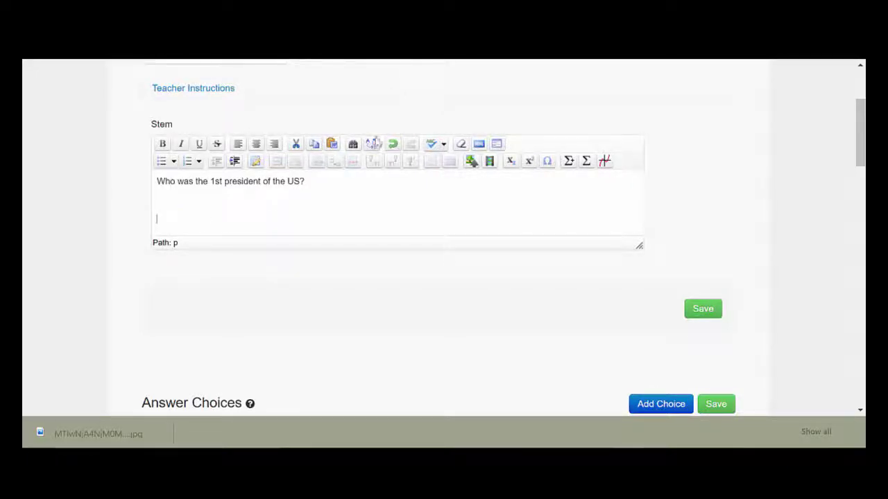
{"action": "left_click", "coordinate": [480, 145]}
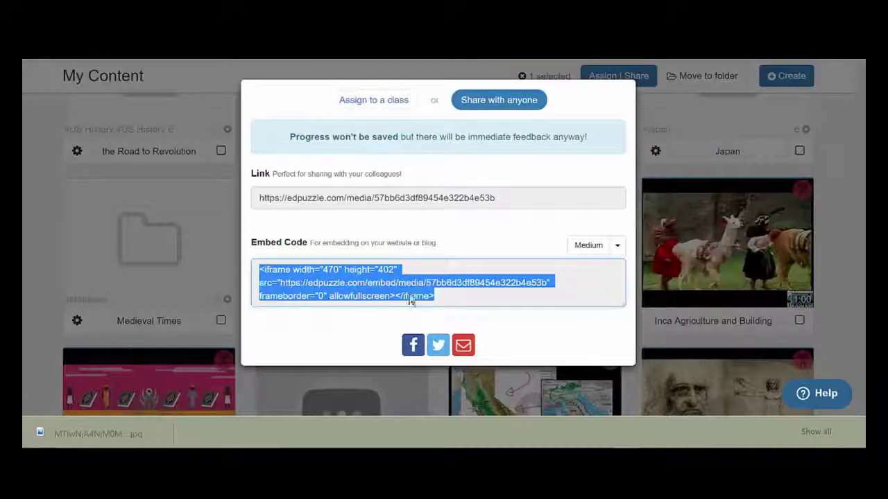
Copy the video's embed code from EDpuzzle, add it at the end of the stem's HTML source in Illuminate Itembank, and update the stem.
{"action": "left_click", "coordinate": [420, 294]}
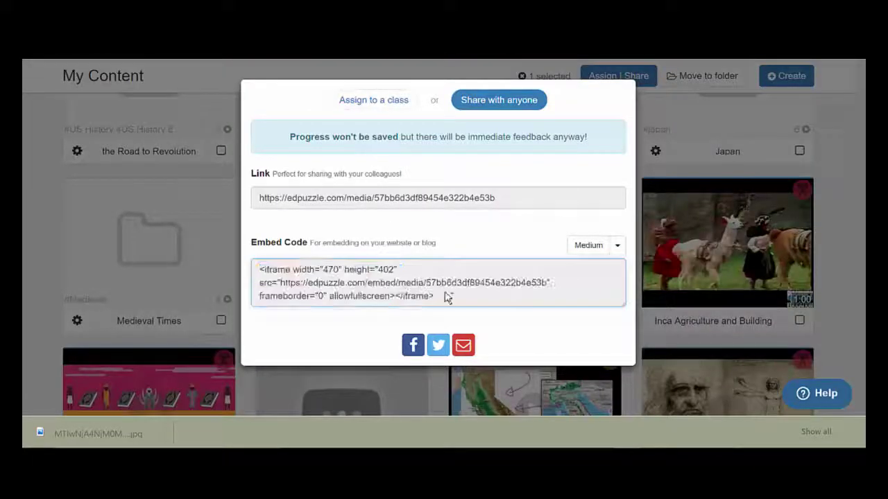
{"action": "left_click", "coordinate": [434, 297]}
{"action": "key", "text": "ctrl+c"}
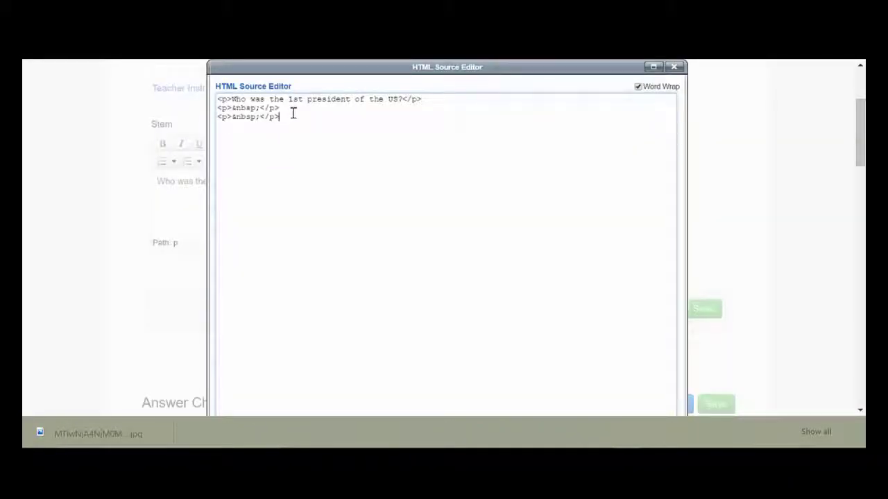
{"action": "left_click", "coordinate": [295, 115]}
{"action": "key", "text": "ctrl+v"}
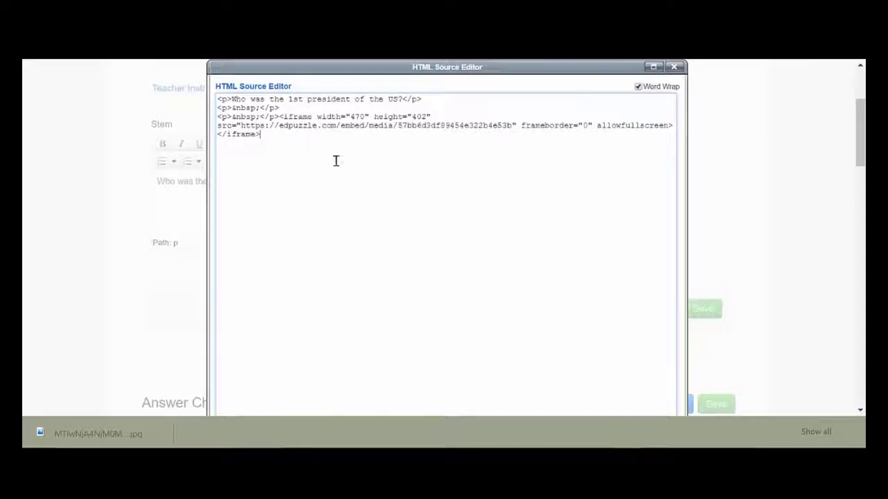
{"action": "scroll", "coordinate": [278, 134], "scroll_direction": "down", "scroll_amount": 2}
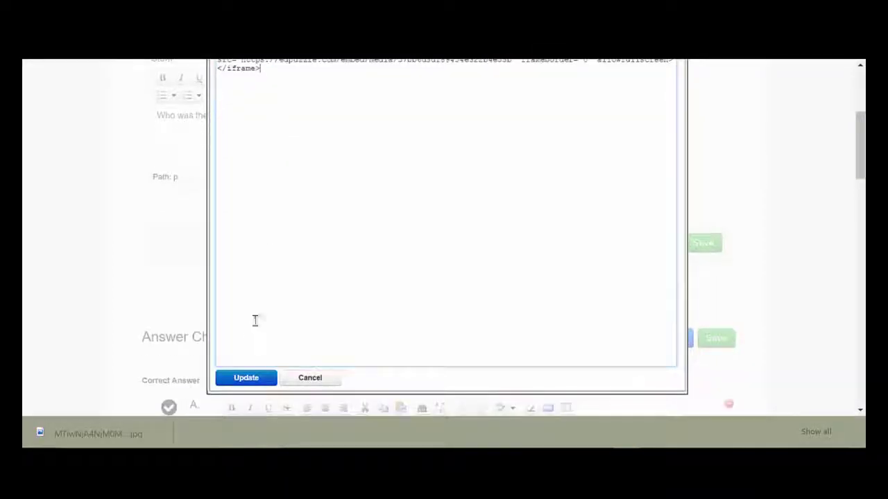
{"action": "left_click", "coordinate": [247, 379]}
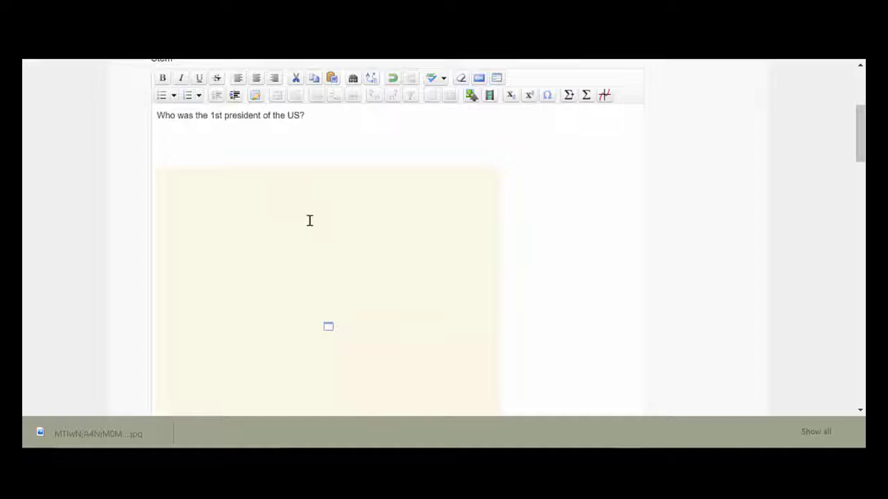
Remove one blank line above the embedded video and reduce the size of the stem's editing box.
{"action": "left_click", "coordinate": [194, 148]}
{"action": "key", "text": "BackSpace"}
{"action": "scroll", "coordinate": [339, 262], "scroll_direction": "down", "scroll_amount": 1}
{"action": "scroll", "coordinate": [350, 280], "scroll_direction": "down", "scroll_amount": 1}
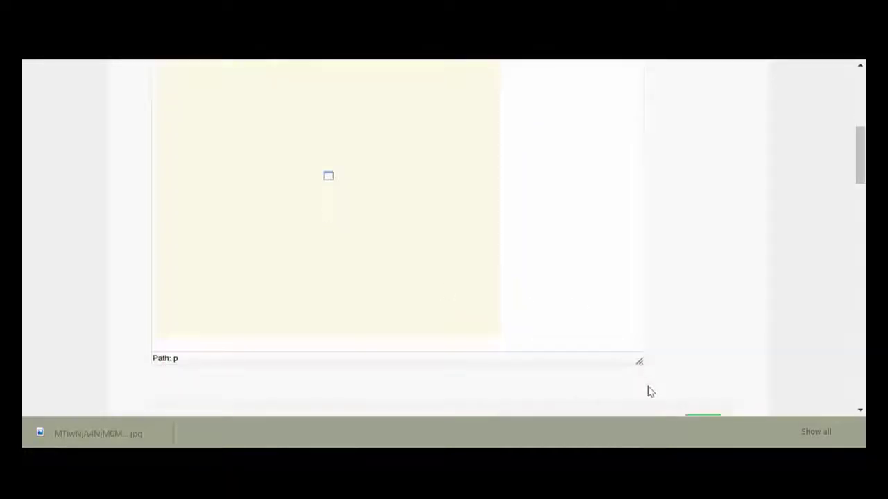
{"action": "left_click_drag", "start_coordinate": [638, 358], "coordinate": [490, 169]}
{"action": "scroll", "coordinate": [510, 207], "scroll_direction": "up", "scroll_amount": 2}
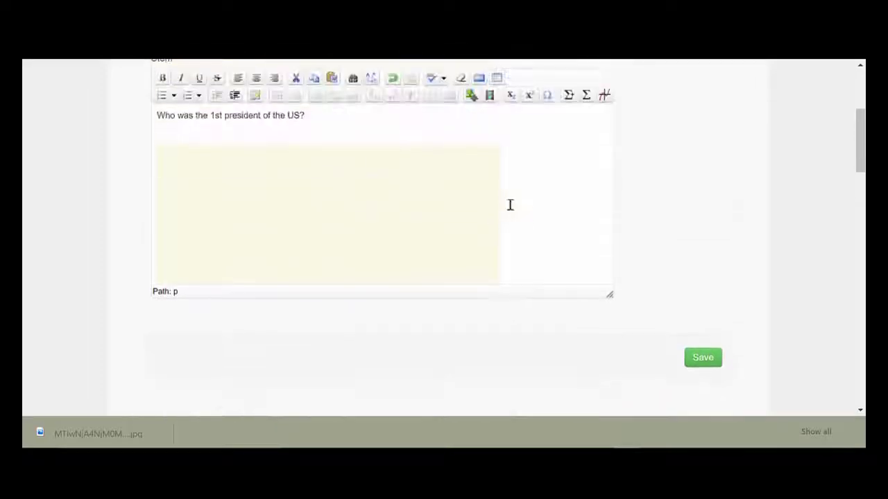
Review the stem and answer choices, and save the question.
{"action": "left_click", "coordinate": [277, 196]}
{"action": "scroll", "coordinate": [375, 236], "scroll_direction": "down", "scroll_amount": 4}
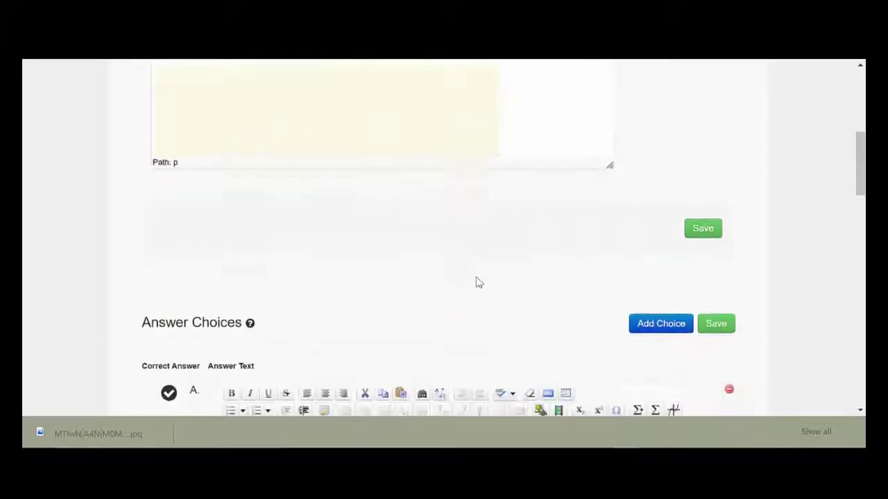
{"action": "scroll", "coordinate": [200, 313], "scroll_direction": "down", "scroll_amount": 2}
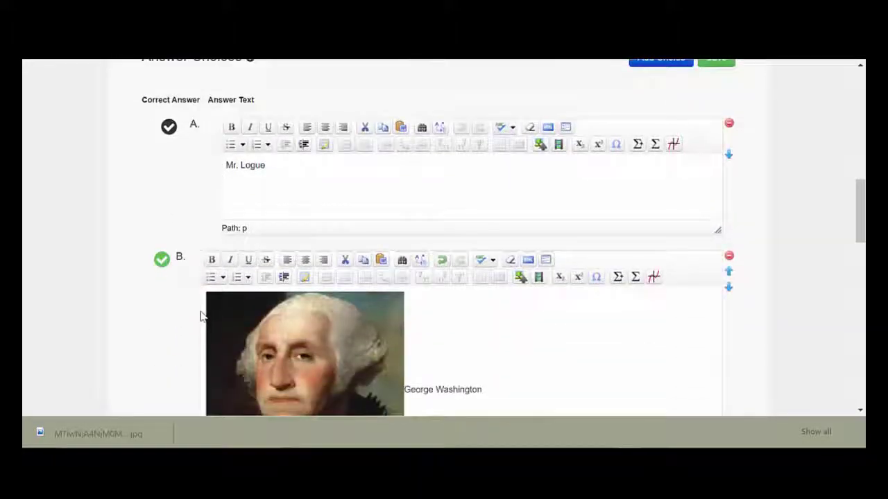
{"action": "scroll", "coordinate": [201, 313], "scroll_direction": "up", "scroll_amount": 3}
{"action": "scroll", "coordinate": [200, 313], "scroll_direction": "up", "scroll_amount": 8}
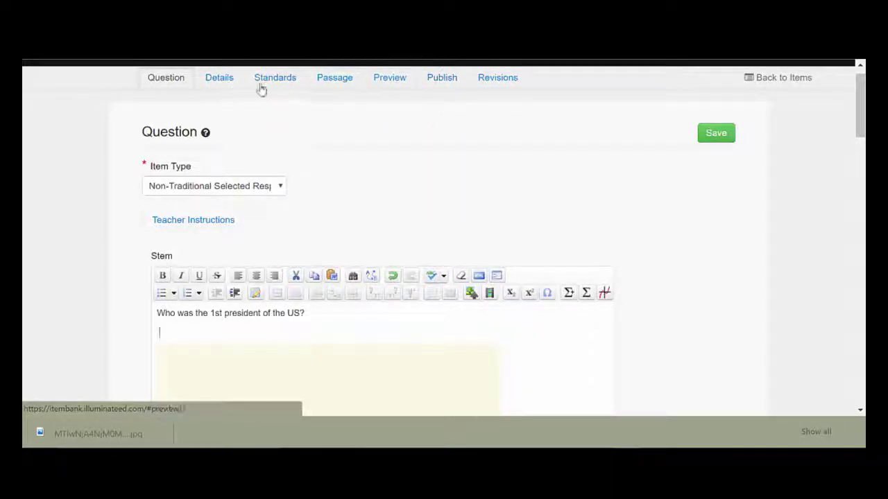
{"action": "left_click", "coordinate": [217, 85]}
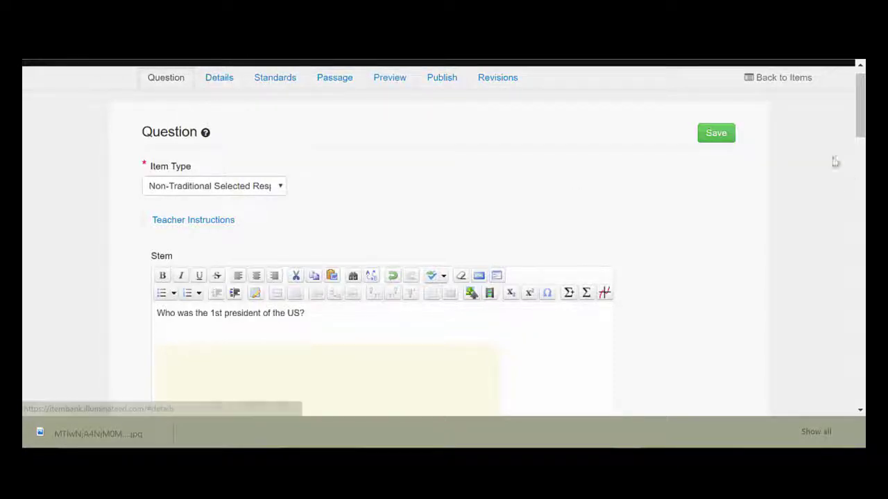
{"action": "left_click", "coordinate": [714, 134]}
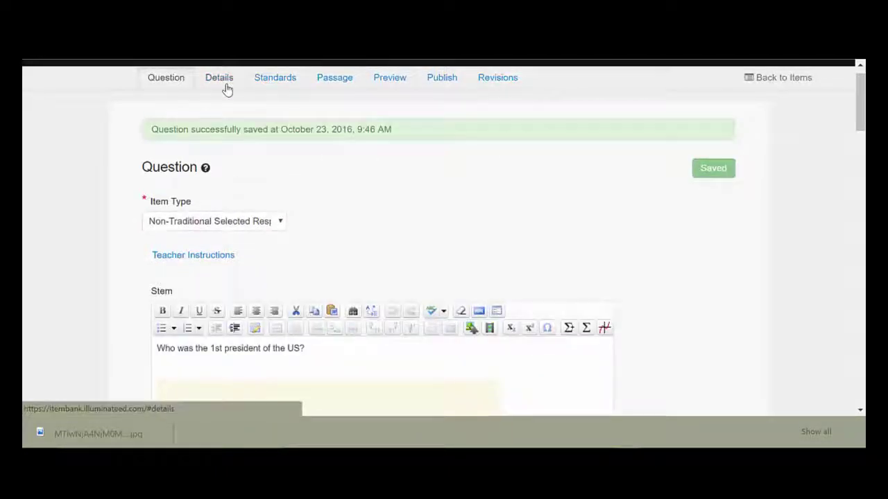
Examine the item details, from banks and language through Bloom's Taxonomy, key skills, math tools, and the SBAC and PARCC attributes.
{"action": "left_click", "coordinate": [223, 81]}
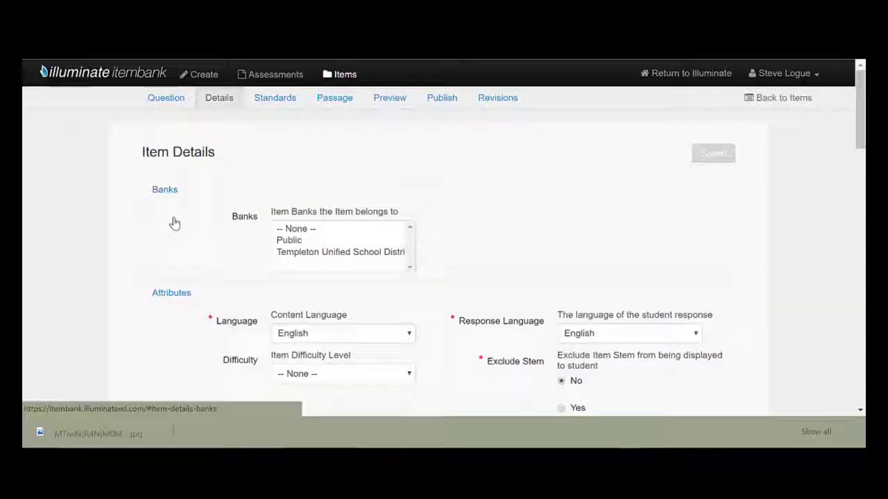
{"action": "scroll", "coordinate": [174, 222], "scroll_direction": "down", "scroll_amount": 4}
{"action": "scroll", "coordinate": [177, 233], "scroll_direction": "down", "scroll_amount": 4}
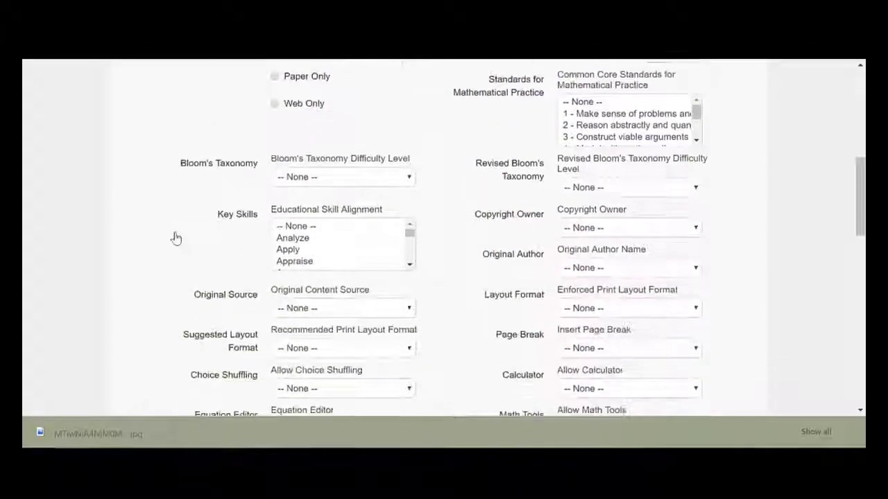
{"action": "scroll", "coordinate": [178, 236], "scroll_direction": "down", "scroll_amount": 1}
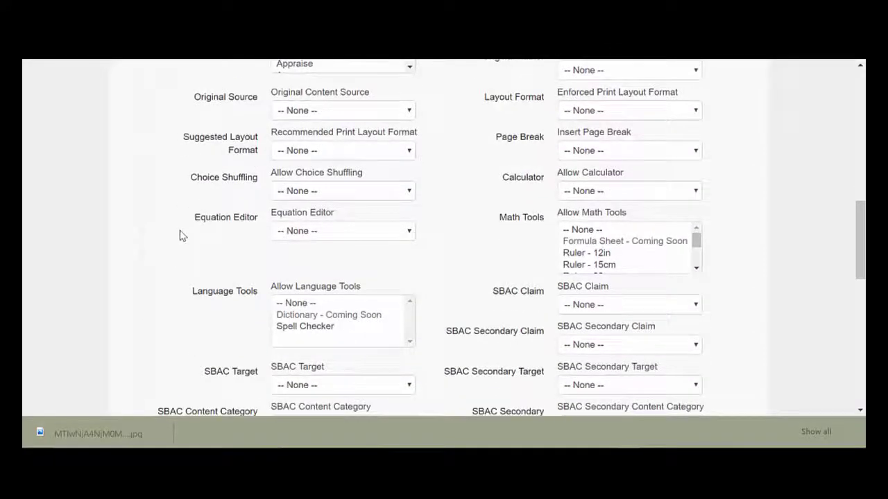
{"action": "scroll", "coordinate": [179, 236], "scroll_direction": "down", "scroll_amount": 1}
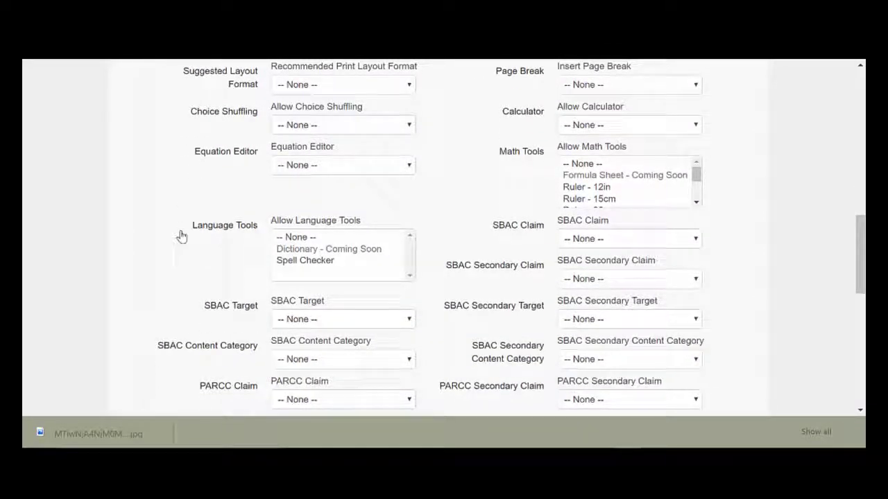
{"action": "scroll", "coordinate": [181, 234], "scroll_direction": "down", "scroll_amount": 2}
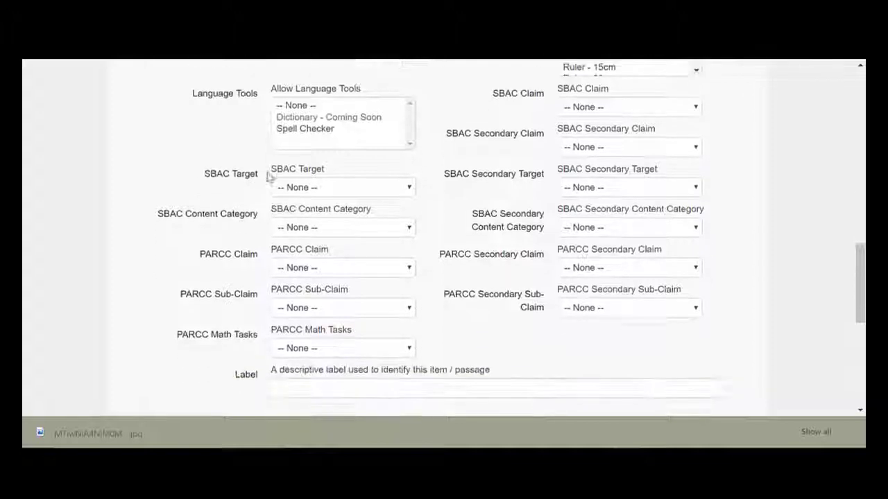
{"action": "scroll", "coordinate": [490, 177], "scroll_direction": "up", "scroll_amount": 6}
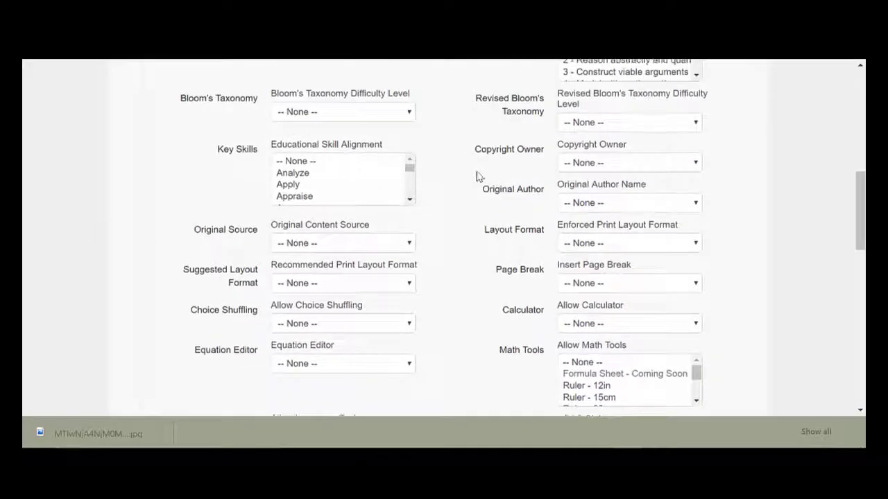
{"action": "scroll", "coordinate": [477, 177], "scroll_direction": "up", "scroll_amount": 1}
{"action": "scroll", "coordinate": [484, 185], "scroll_direction": "up", "scroll_amount": 2}
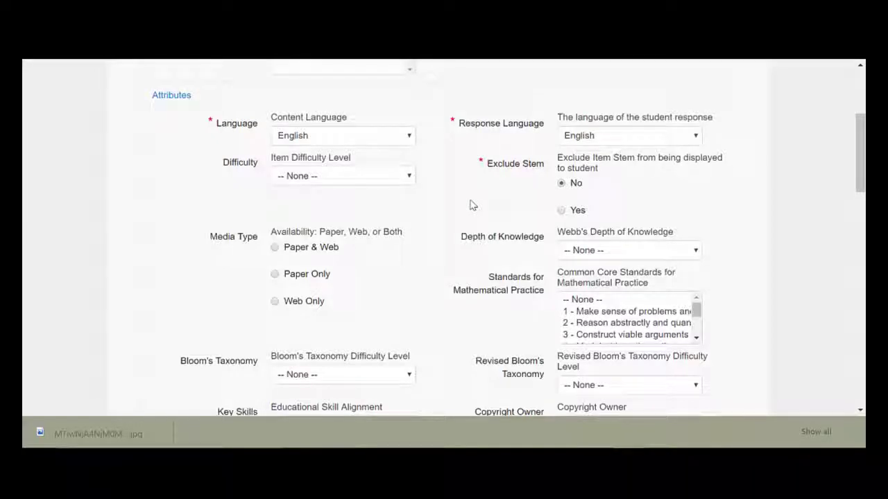
{"action": "scroll", "coordinate": [470, 205], "scroll_direction": "up", "scroll_amount": 2}
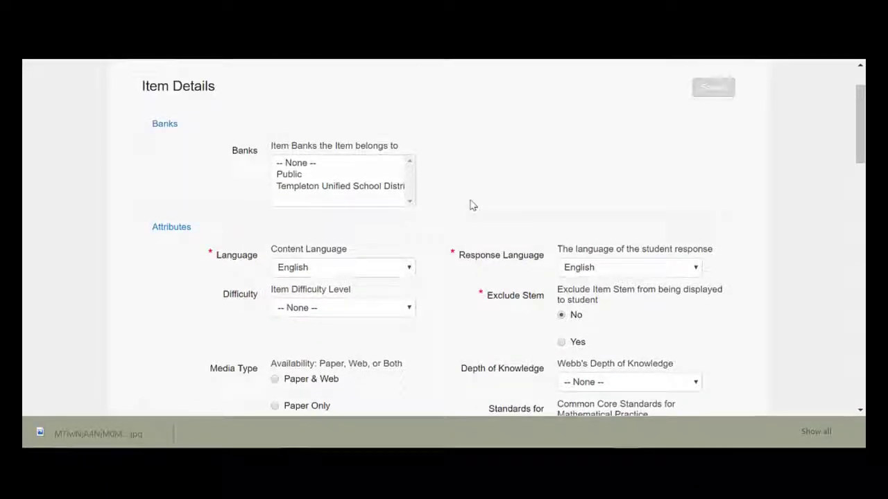
{"action": "scroll", "coordinate": [469, 205], "scroll_direction": "up", "scroll_amount": 1}
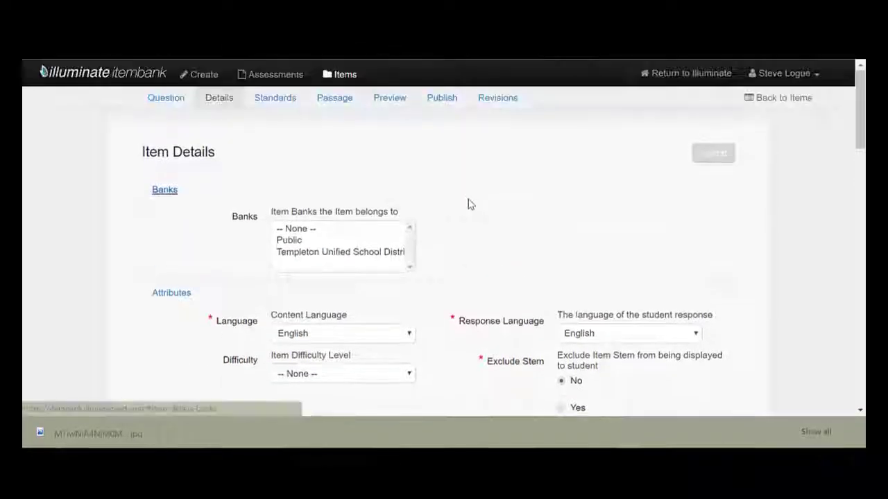
Link the recently used standard CS.SOC.8.US.8.3 to the question.
{"action": "left_click", "coordinate": [281, 107]}
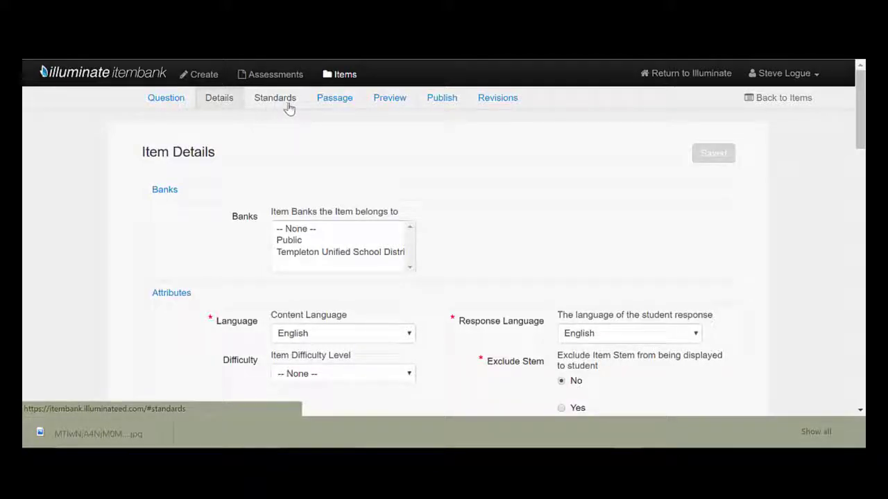
{"action": "left_click", "coordinate": [280, 106]}
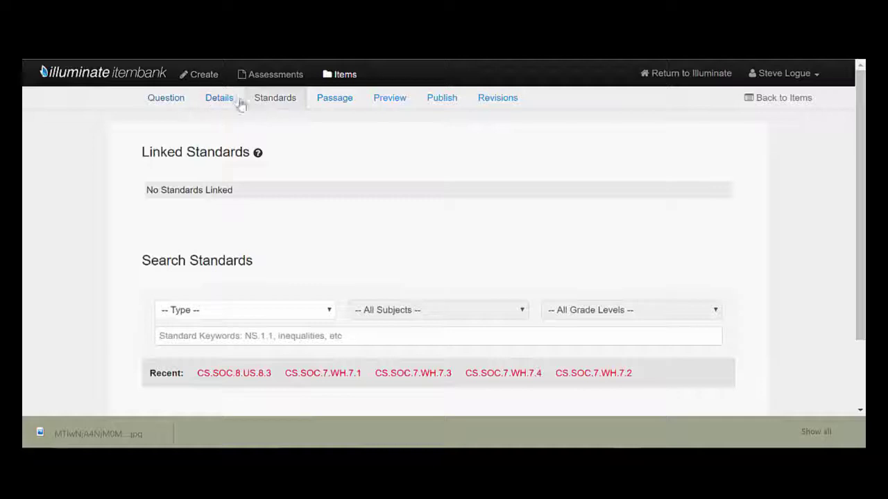
{"action": "scroll", "coordinate": [303, 177], "scroll_direction": "down", "scroll_amount": 1}
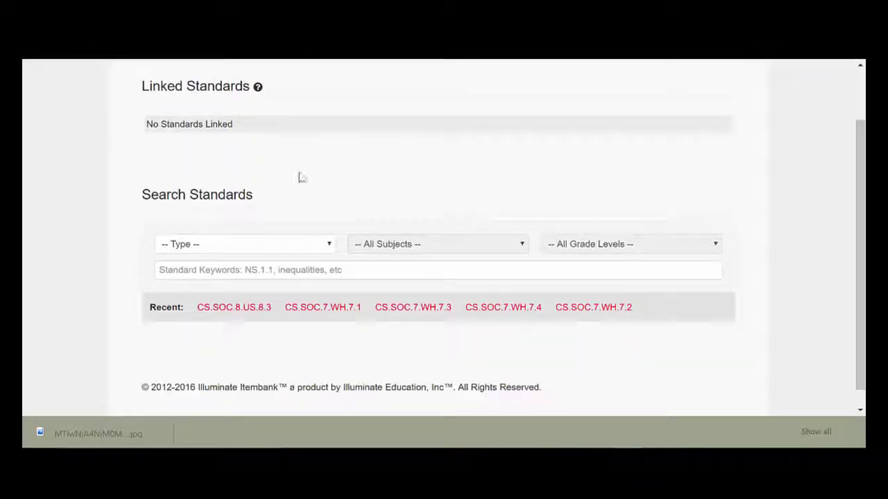
{"action": "left_click", "coordinate": [227, 307]}
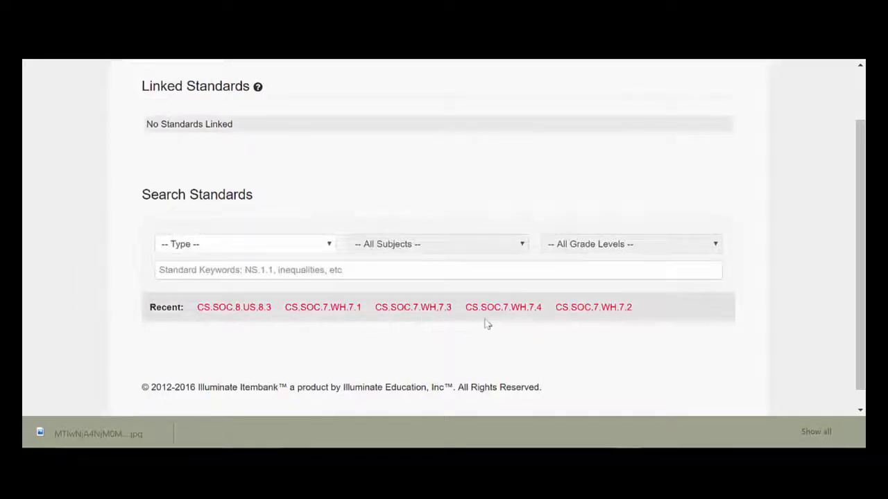
{"action": "mouse_move", "coordinate": [577, 312]}
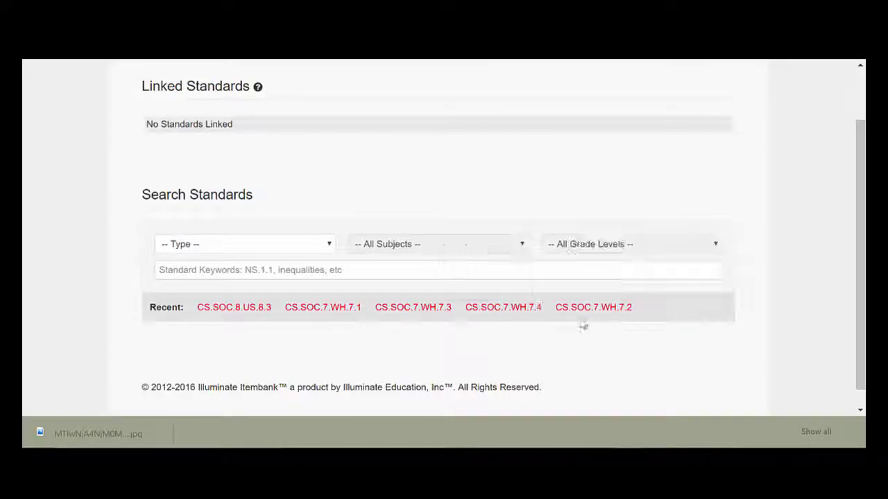
{"action": "mouse_move", "coordinate": [230, 312]}
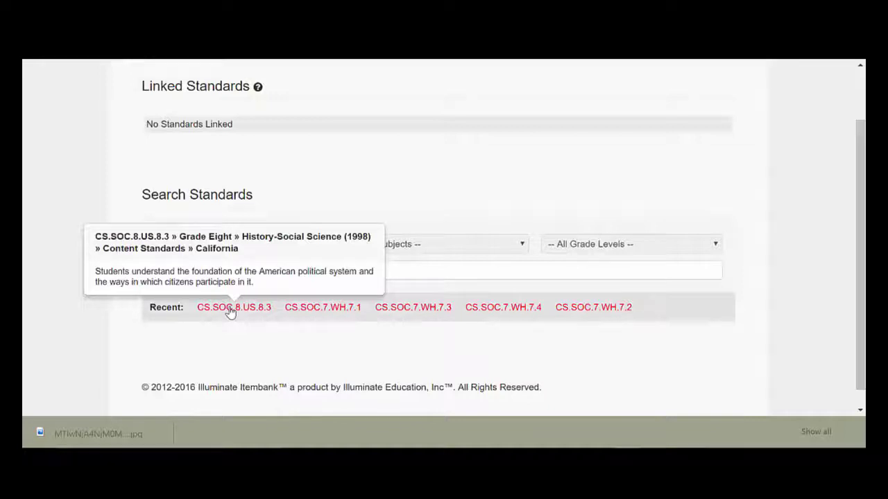
{"action": "left_click", "coordinate": [230, 310]}
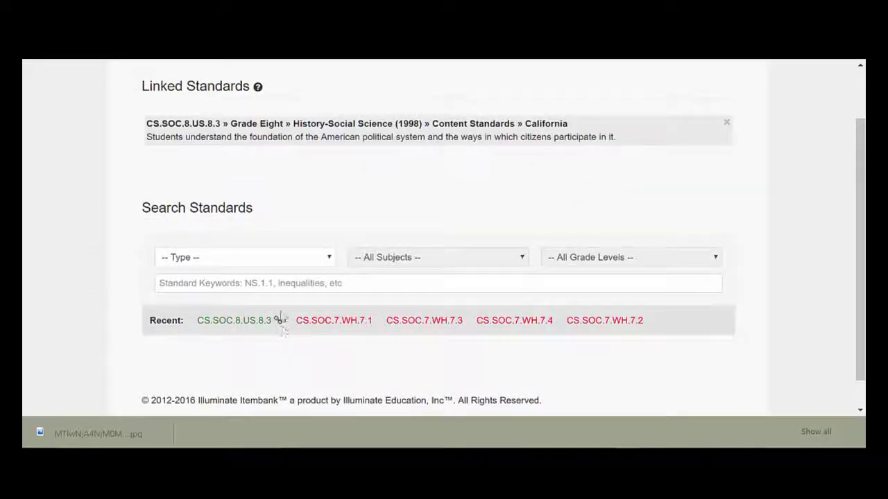
Search the standards for California Content Standards in History-Social Science (1998), Grade Eight.
{"action": "left_click", "coordinate": [271, 262]}
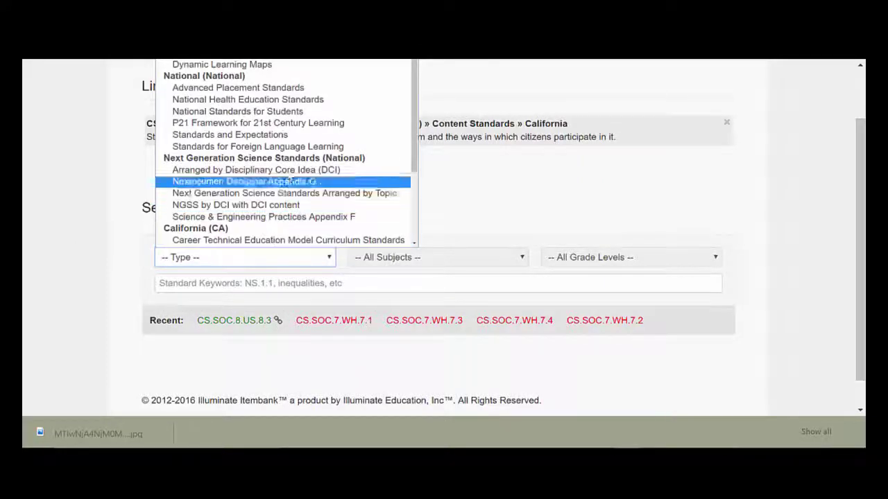
{"action": "scroll", "coordinate": [288, 162], "scroll_direction": "down", "scroll_amount": 3}
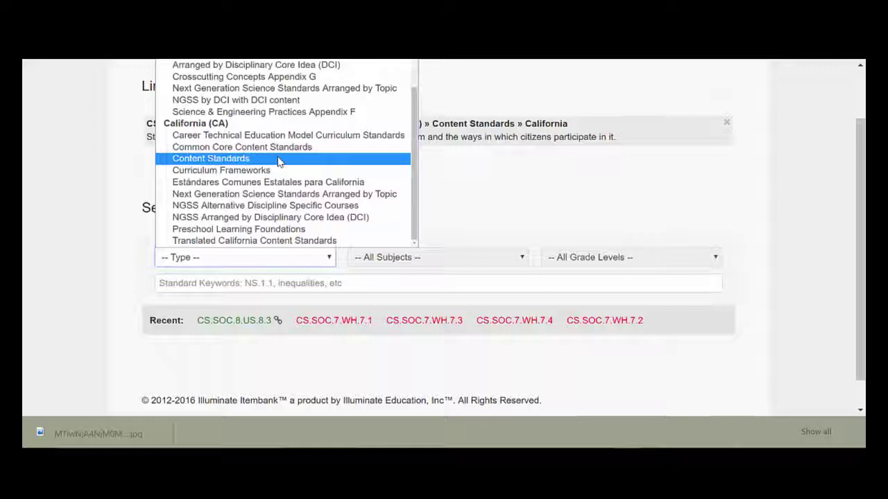
{"action": "left_click", "coordinate": [278, 161]}
{"action": "left_click", "coordinate": [416, 260]}
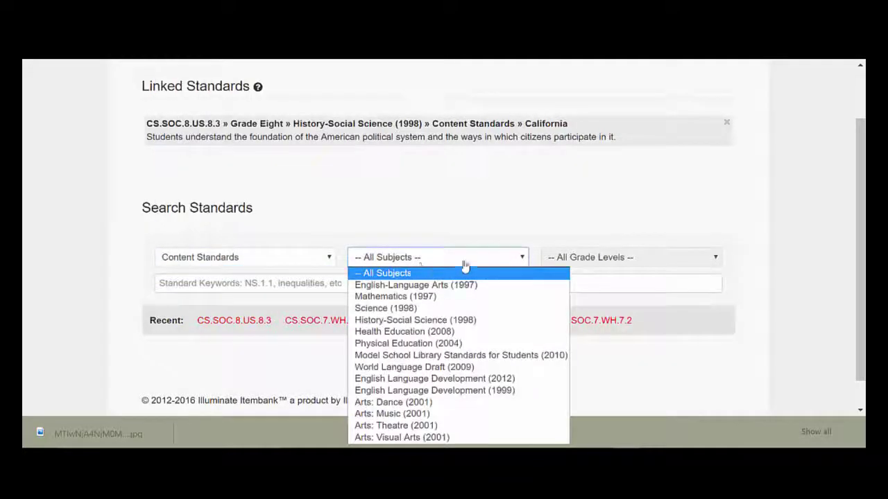
{"action": "left_click", "coordinate": [468, 320]}
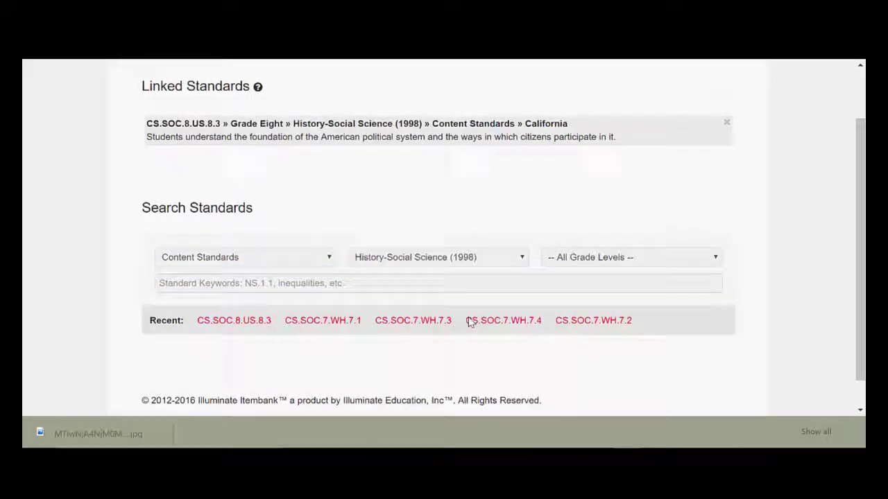
{"action": "left_click", "coordinate": [554, 262]}
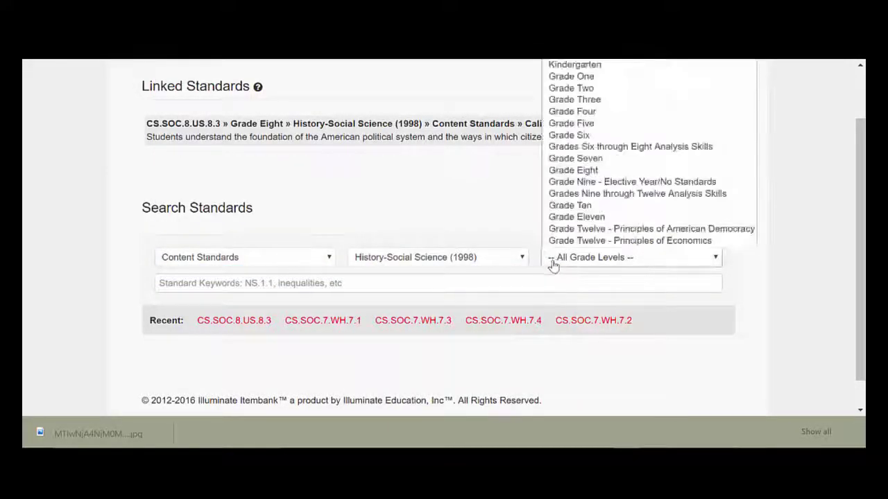
{"action": "left_click", "coordinate": [595, 171]}
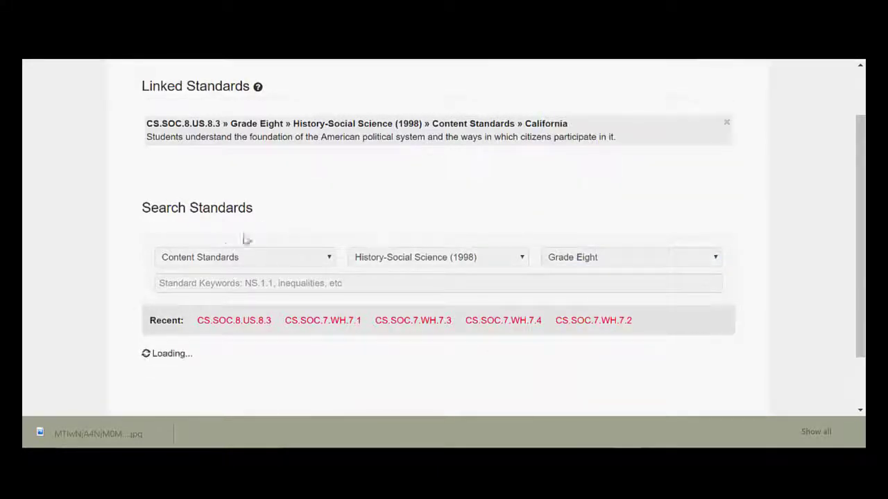
{"action": "scroll", "coordinate": [177, 257], "scroll_direction": "down", "scroll_amount": 2}
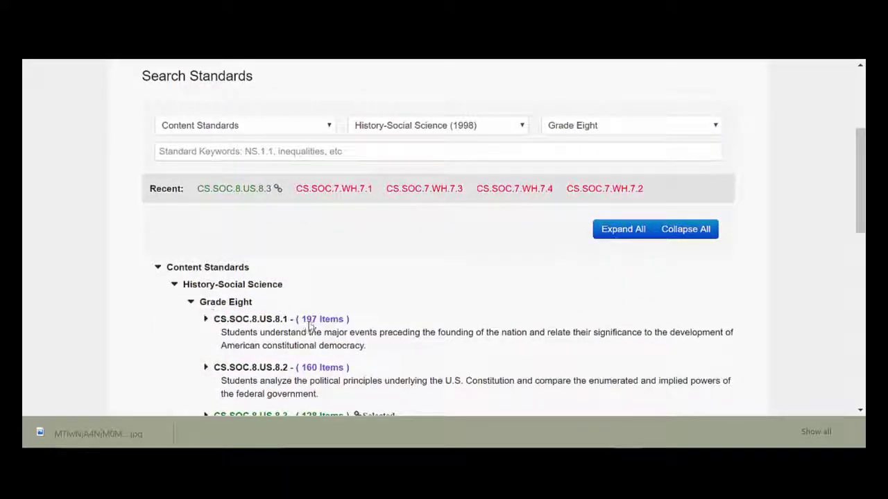
Link the Grade Eight standard CS.SOC.8.US.8.1 to the question and check the list of linked standards.
{"action": "scroll", "coordinate": [317, 326], "scroll_direction": "up", "scroll_amount": 1}
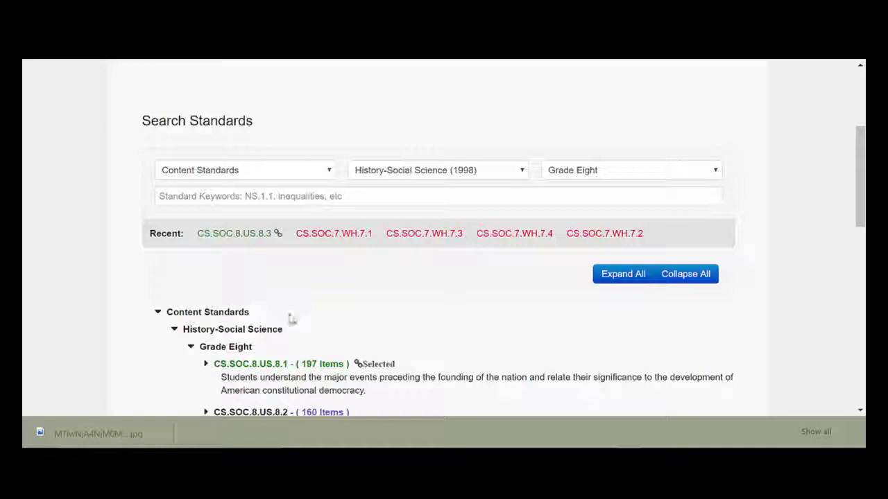
{"action": "scroll", "coordinate": [292, 319], "scroll_direction": "up", "scroll_amount": 3}
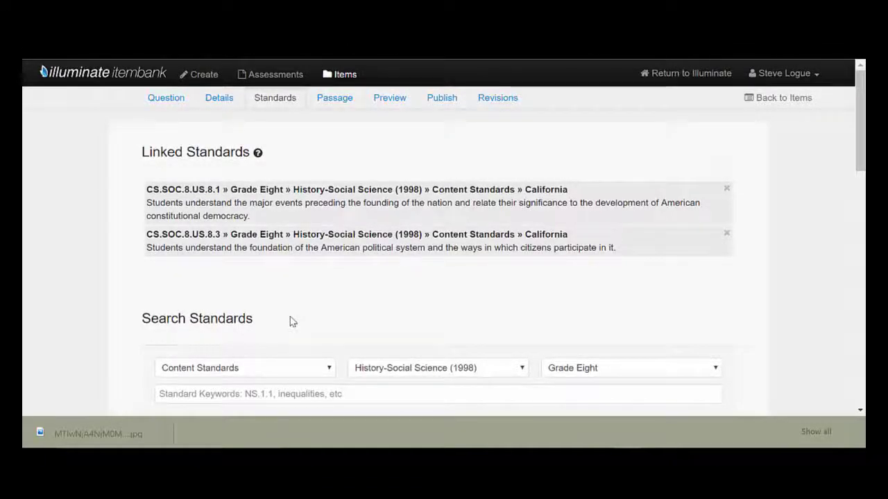
Return to editing the question and start editing the empty answer choice D.
{"action": "left_click", "coordinate": [170, 104]}
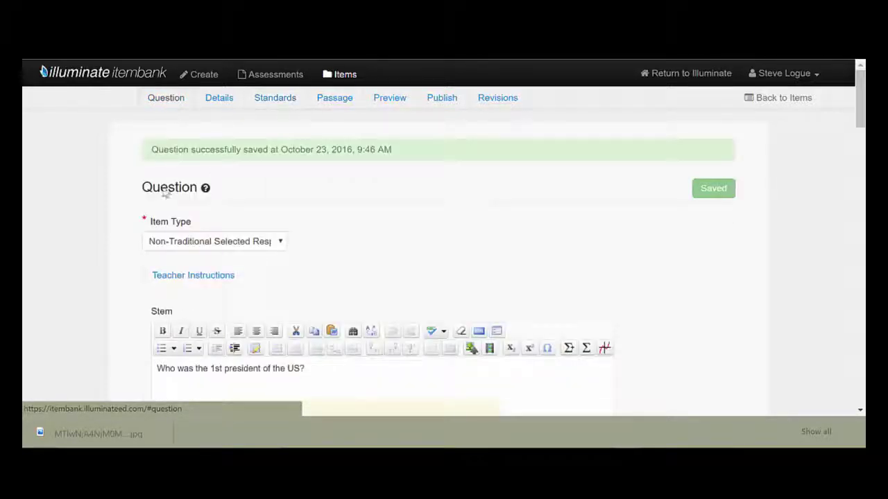
{"action": "scroll", "coordinate": [185, 257], "scroll_direction": "down", "scroll_amount": 5}
{"action": "scroll", "coordinate": [134, 267], "scroll_direction": "down", "scroll_amount": 10}
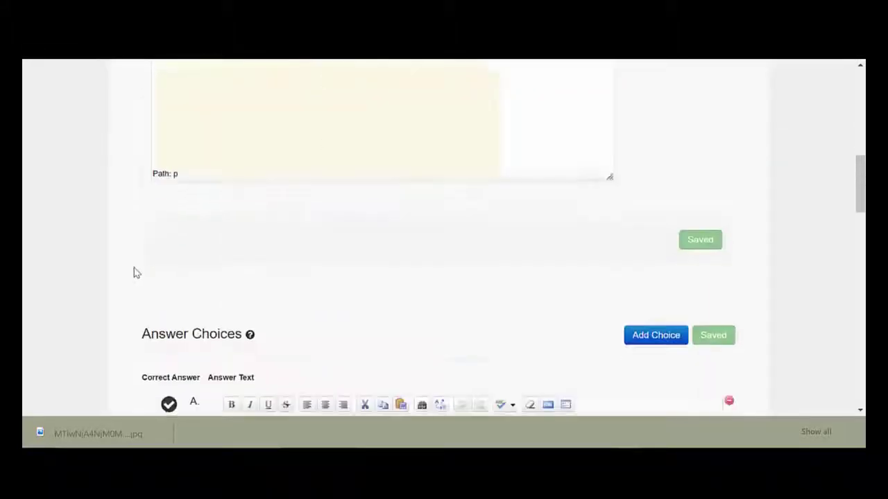
{"action": "scroll", "coordinate": [149, 256], "scroll_direction": "down", "scroll_amount": 2}
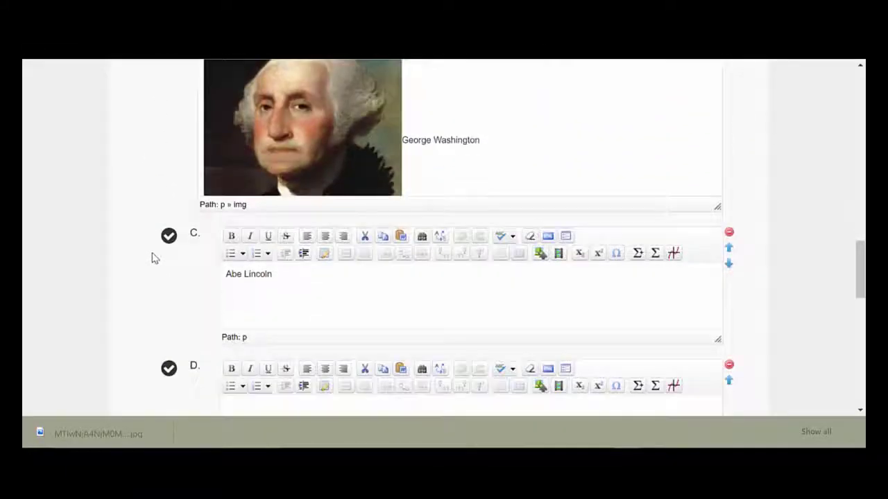
{"action": "left_click", "coordinate": [281, 341]}
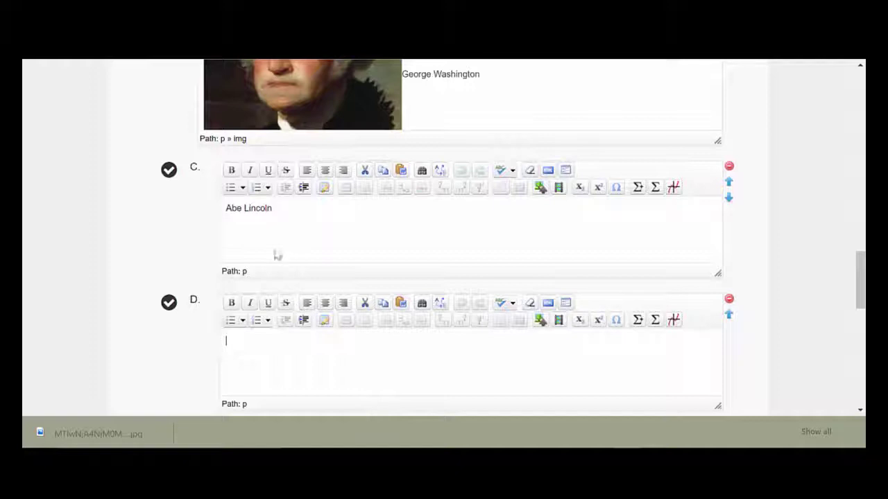
{"action": "scroll", "coordinate": [274, 253], "scroll_direction": "up", "scroll_amount": 2}
{"action": "scroll", "coordinate": [315, 216], "scroll_direction": "down", "scroll_amount": 1}
{"action": "scroll", "coordinate": [305, 242], "scroll_direction": "down", "scroll_amount": 2}
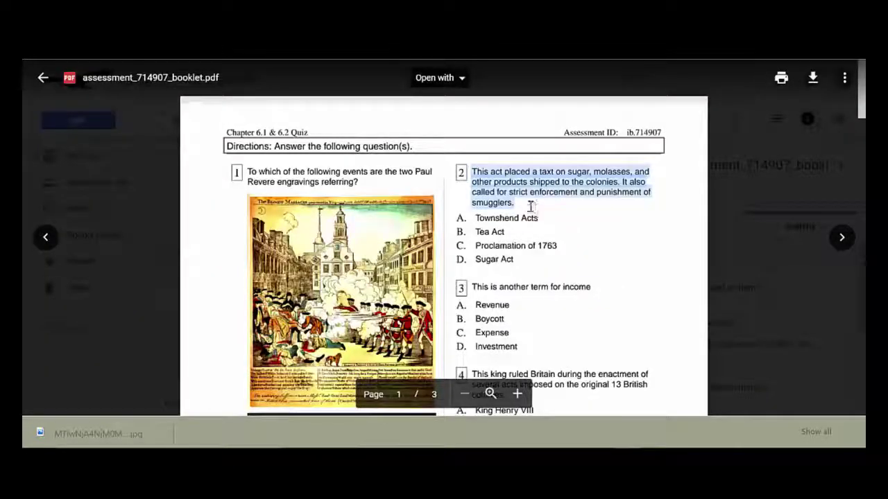
Copy "Townshend Acts" from question 2 of assessment_714907_booklet.pdf in Google Drive and paste it into answer choice D in the Itembank.
{"action": "left_click", "coordinate": [521, 202]}
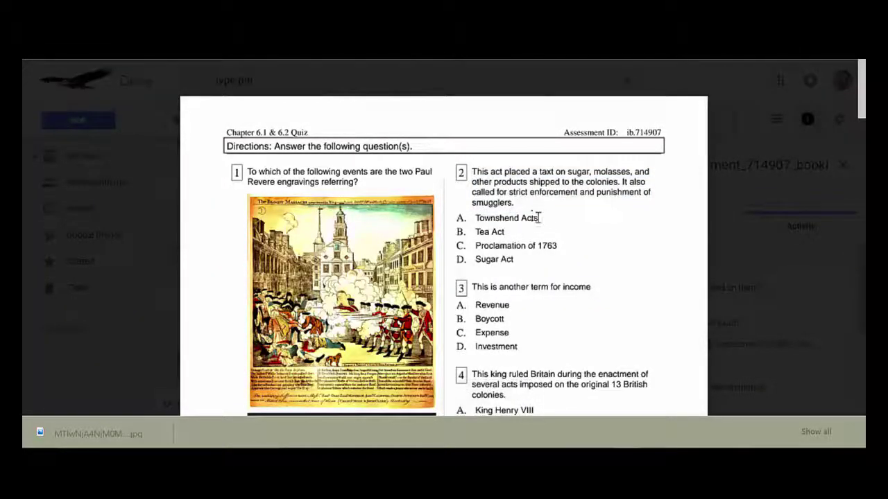
{"action": "left_click_drag", "start_coordinate": [474, 217], "coordinate": [542, 218]}
{"action": "key", "text": "ctrl+c"}
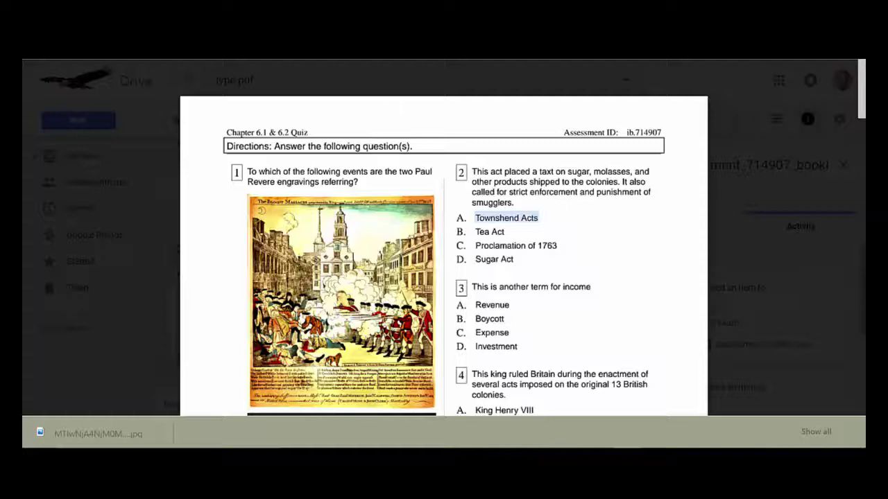
{"action": "key", "text": "ctrl+Tab"}
{"action": "left_click", "coordinate": [264, 293]}
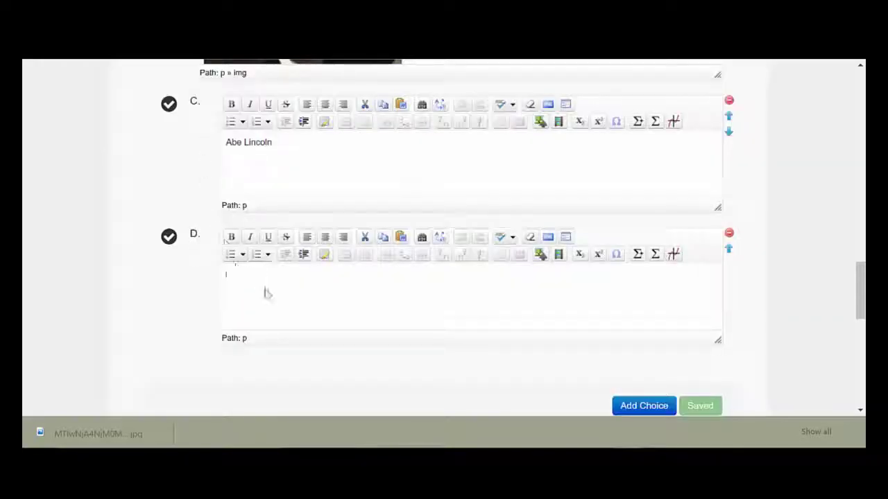
{"action": "key", "text": "ctrl+v"}
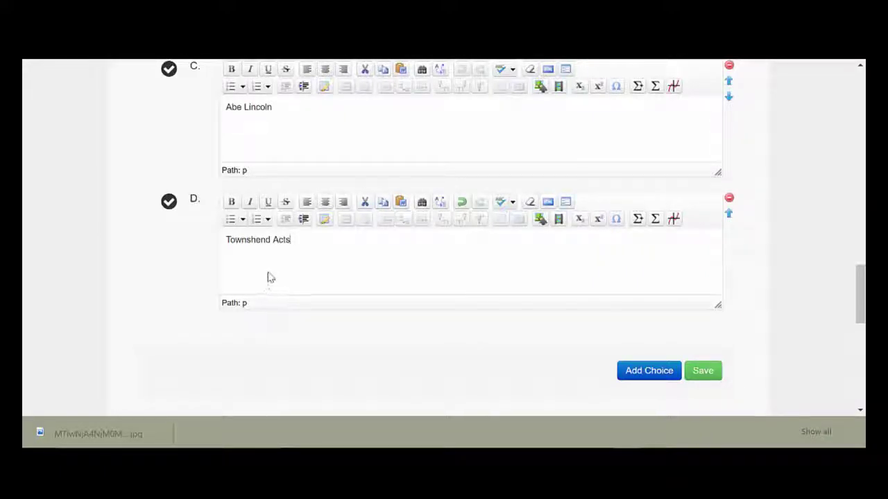
Preview the question, examining the stem, the embedded EDpuzzle video, the answer choices and the linked standards.
{"action": "scroll", "coordinate": [271, 277], "scroll_direction": "up", "scroll_amount": 3}
{"action": "scroll", "coordinate": [167, 225], "scroll_direction": "up", "scroll_amount": 7}
{"action": "scroll", "coordinate": [197, 205], "scroll_direction": "up", "scroll_amount": 6}
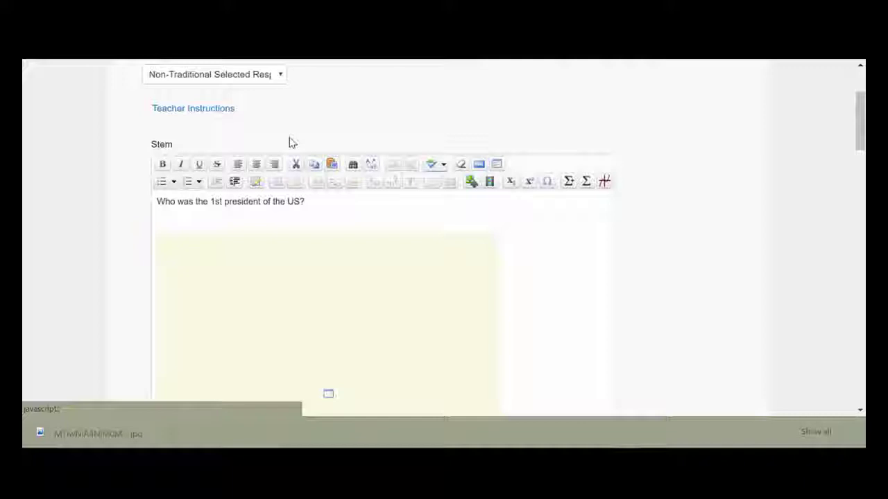
{"action": "scroll", "coordinate": [291, 142], "scroll_direction": "up", "scroll_amount": 2}
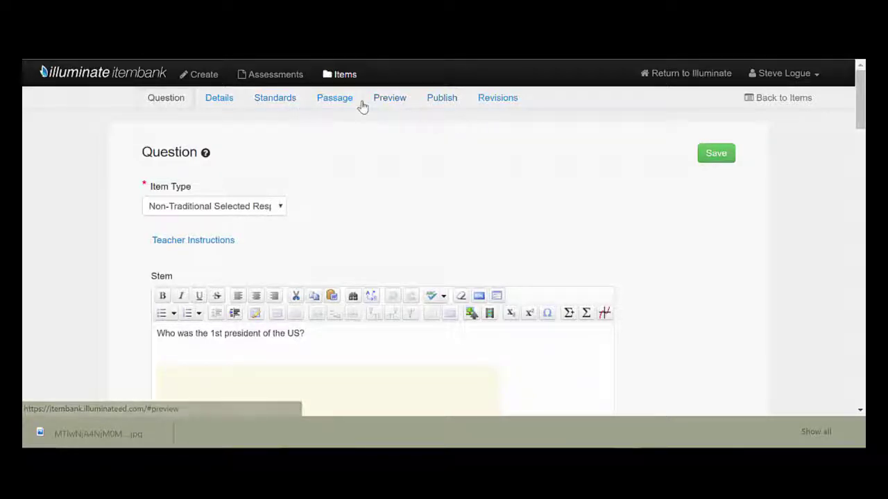
{"action": "left_click", "coordinate": [385, 107]}
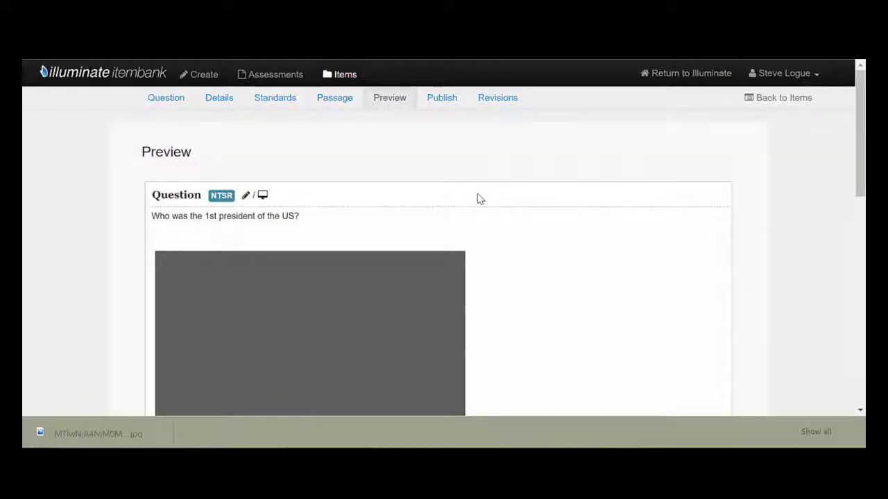
{"action": "scroll", "coordinate": [477, 198], "scroll_direction": "down", "scroll_amount": 2}
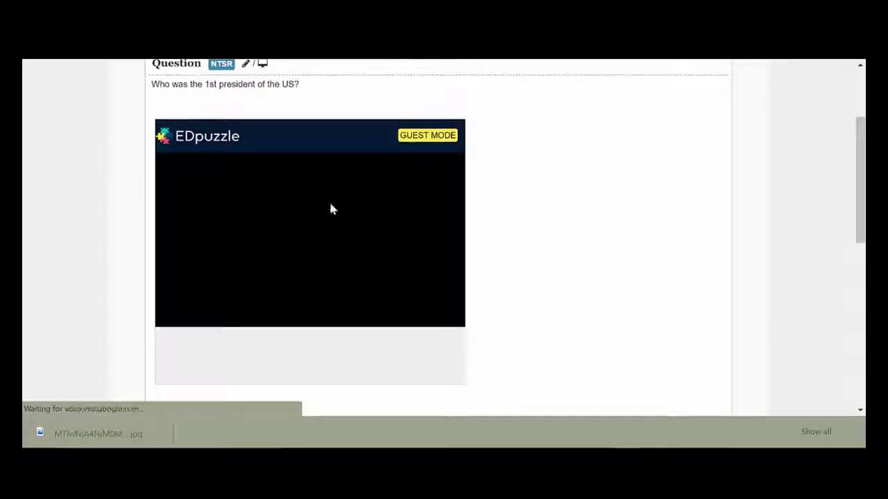
{"action": "scroll", "coordinate": [362, 209], "scroll_direction": "down", "scroll_amount": 3}
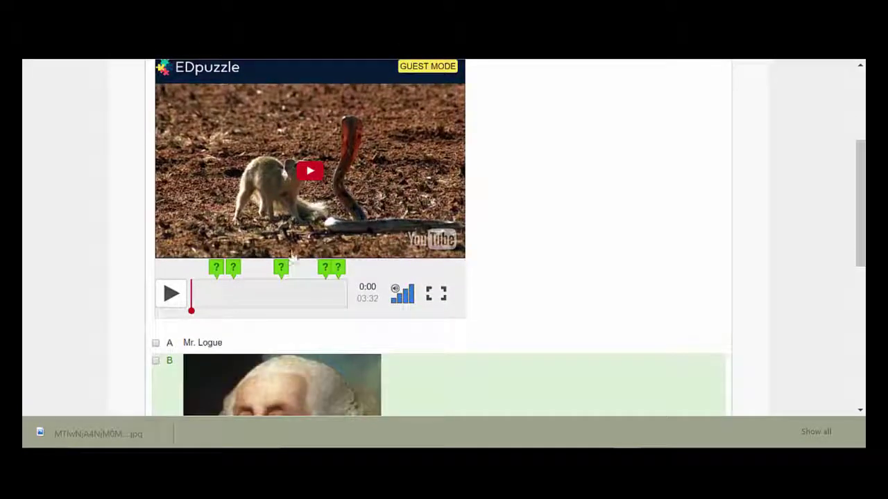
{"action": "scroll", "coordinate": [142, 249], "scroll_direction": "down", "scroll_amount": 2}
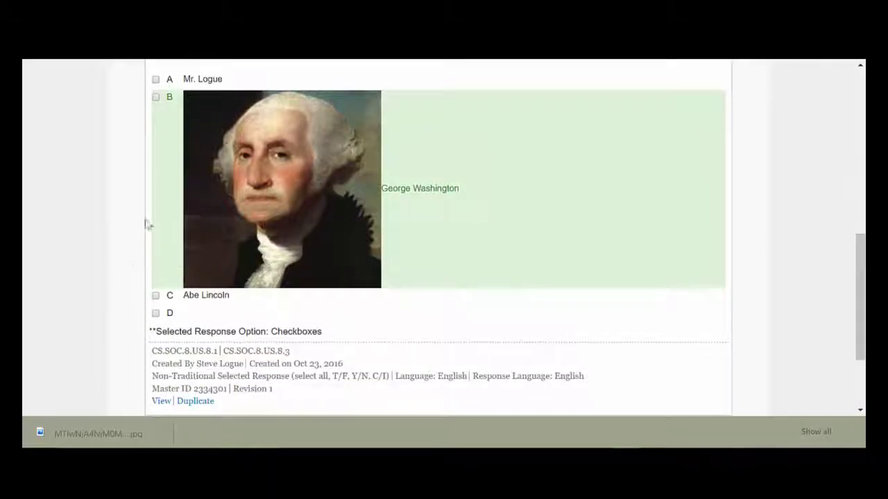
{"action": "scroll", "coordinate": [155, 234], "scroll_direction": "down", "scroll_amount": 1}
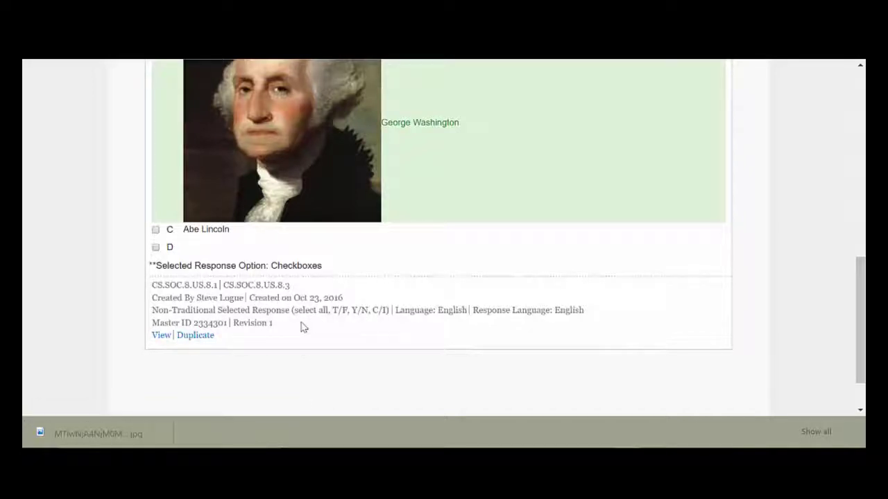
{"action": "scroll", "coordinate": [382, 319], "scroll_direction": "up", "scroll_amount": 5}
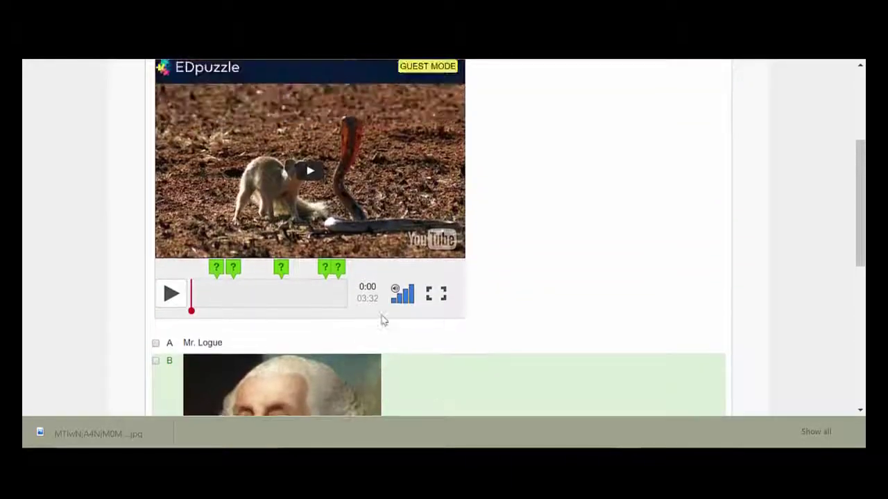
{"action": "scroll", "coordinate": [382, 319], "scroll_direction": "up", "scroll_amount": 3}
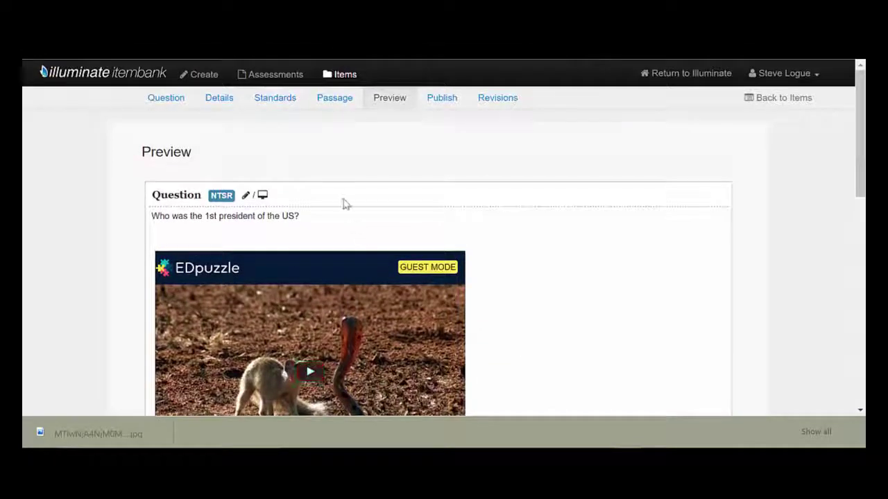
Try to publish the item.
{"action": "left_click", "coordinate": [432, 110]}
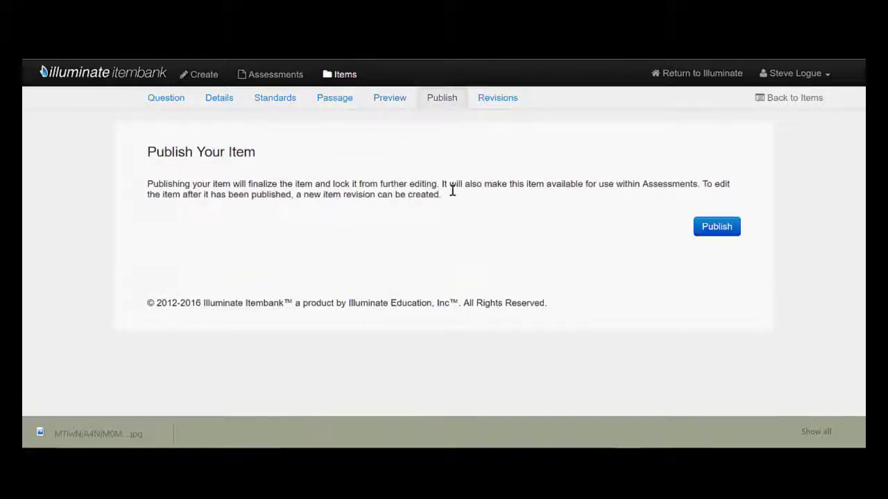
{"action": "left_click", "coordinate": [704, 233]}
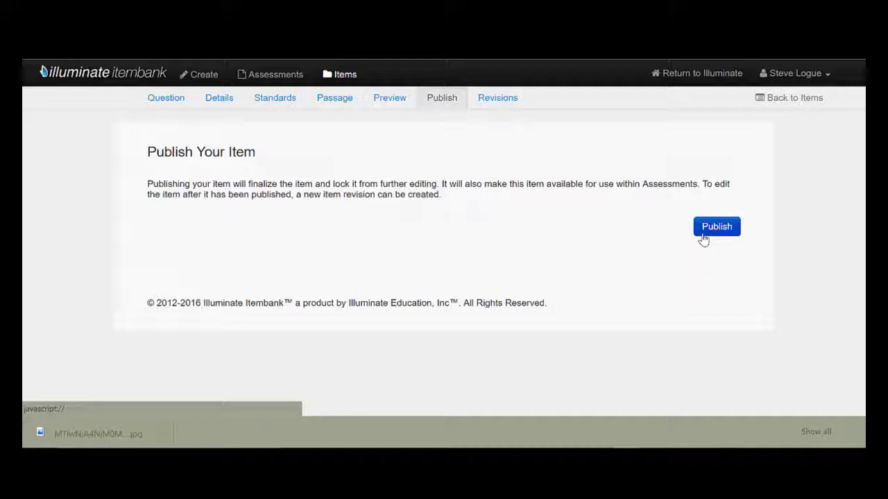
{"action": "left_click", "coordinate": [703, 239]}
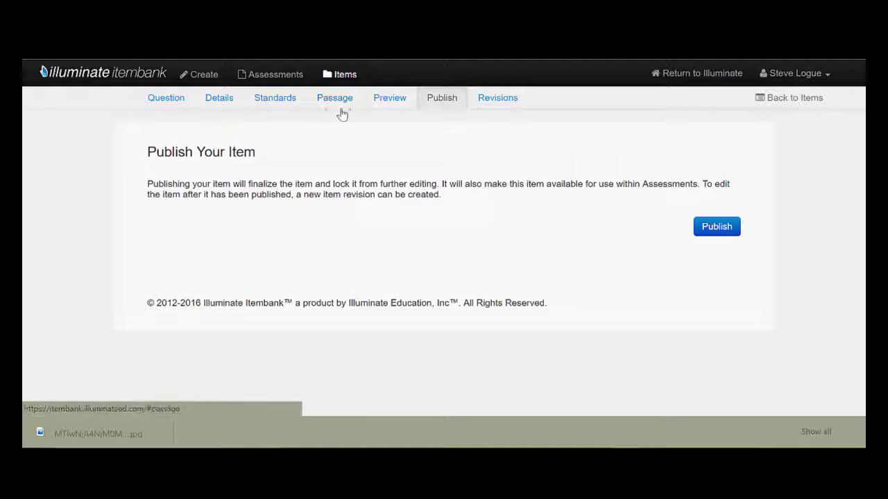
Return to the question editor and save the question with its edited answer choice.
{"action": "left_click", "coordinate": [165, 103]}
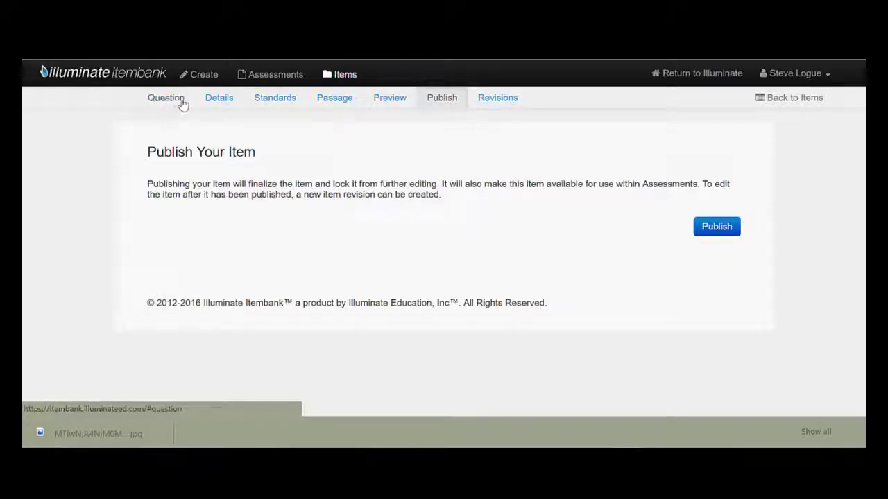
{"action": "left_click", "coordinate": [716, 155]}
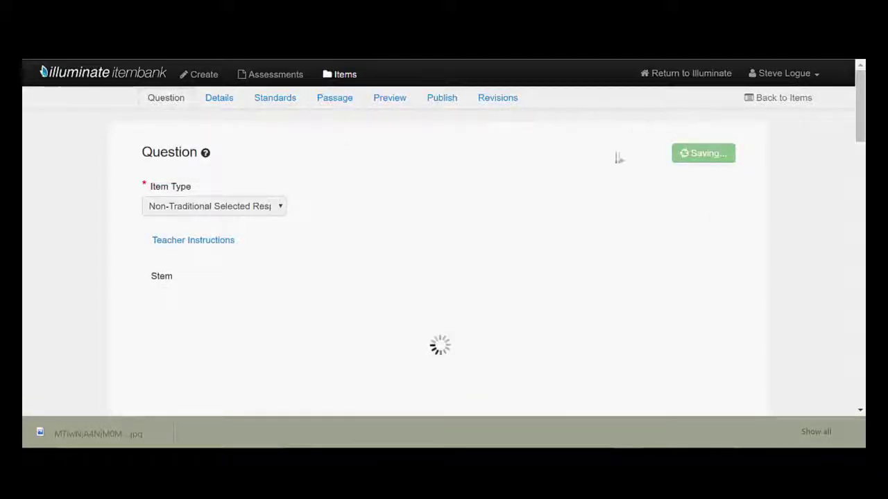
{"action": "left_click", "coordinate": [713, 190]}
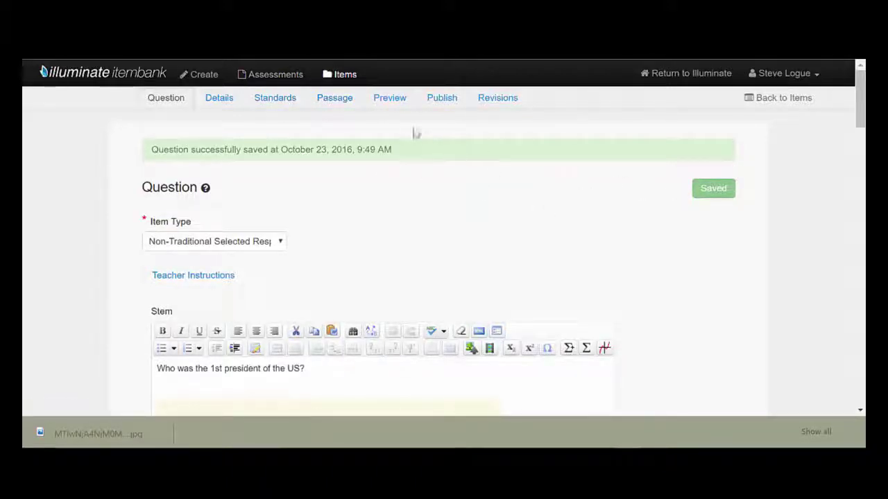
Publish the saved question for use in assessments and look over its published preview.
{"action": "left_click", "coordinate": [441, 103]}
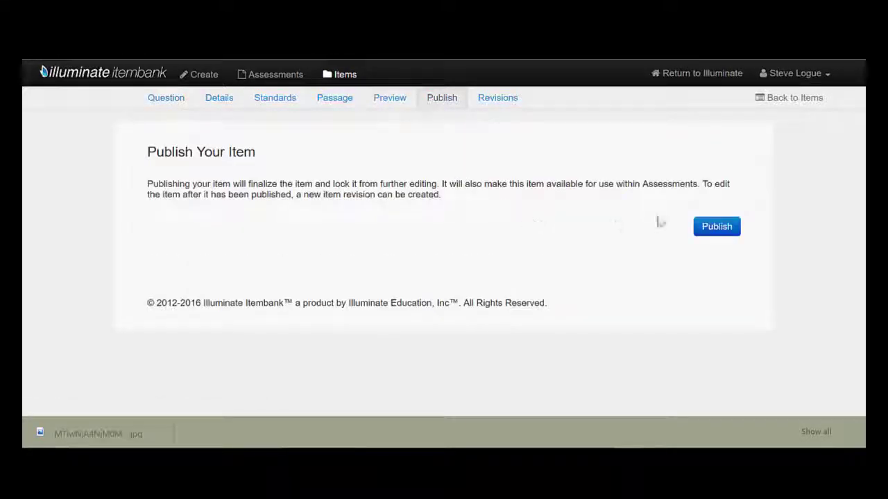
{"action": "left_click", "coordinate": [721, 231]}
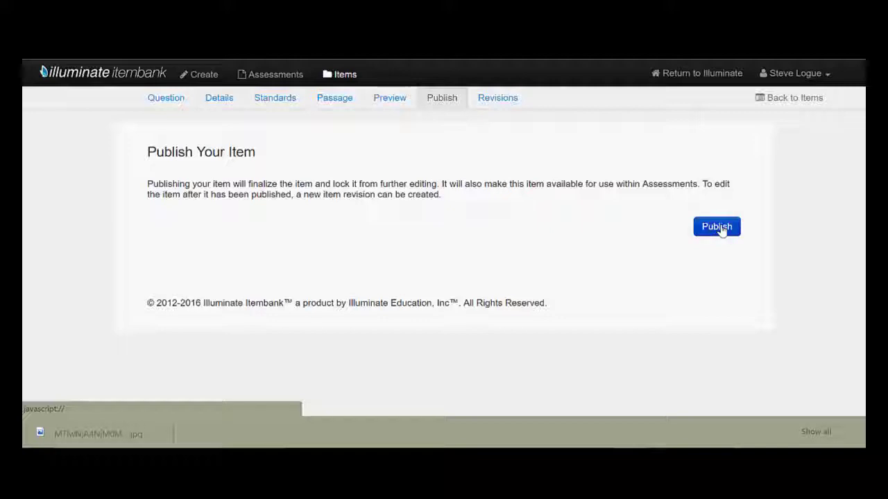
{"action": "left_click", "coordinate": [706, 228]}
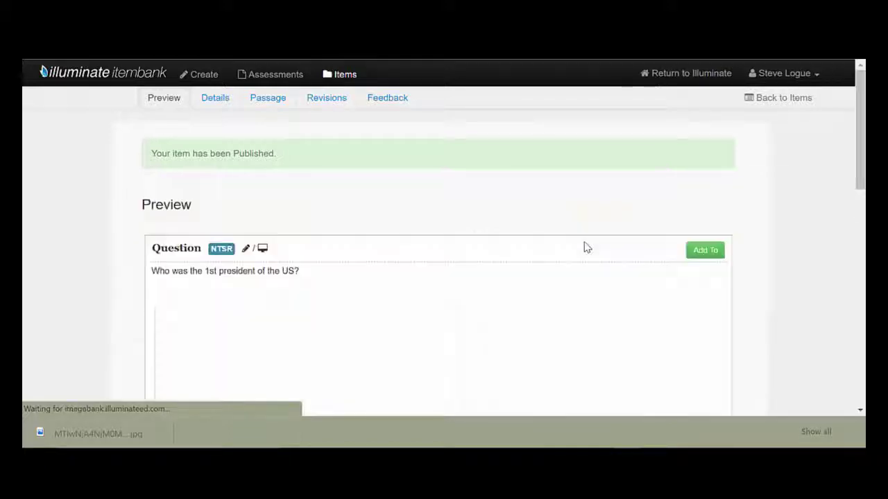
{"action": "scroll", "coordinate": [574, 243], "scroll_direction": "down", "scroll_amount": 7}
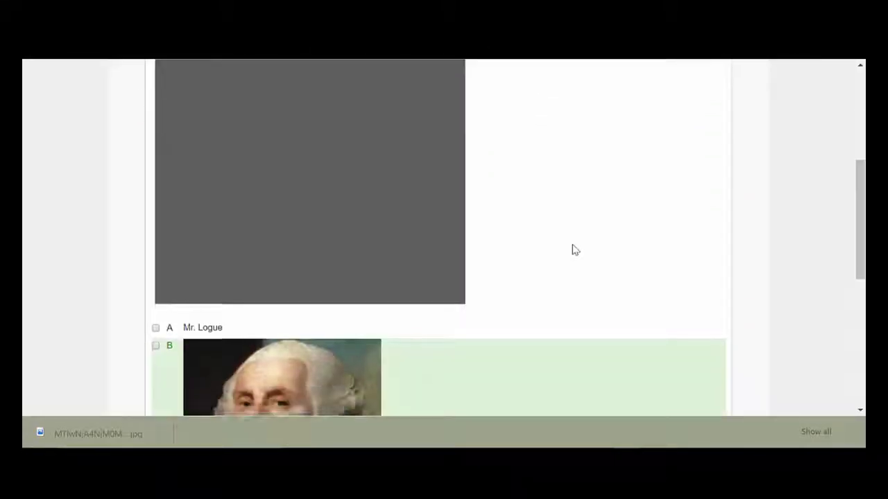
{"action": "scroll", "coordinate": [572, 248], "scroll_direction": "up", "scroll_amount": 10}
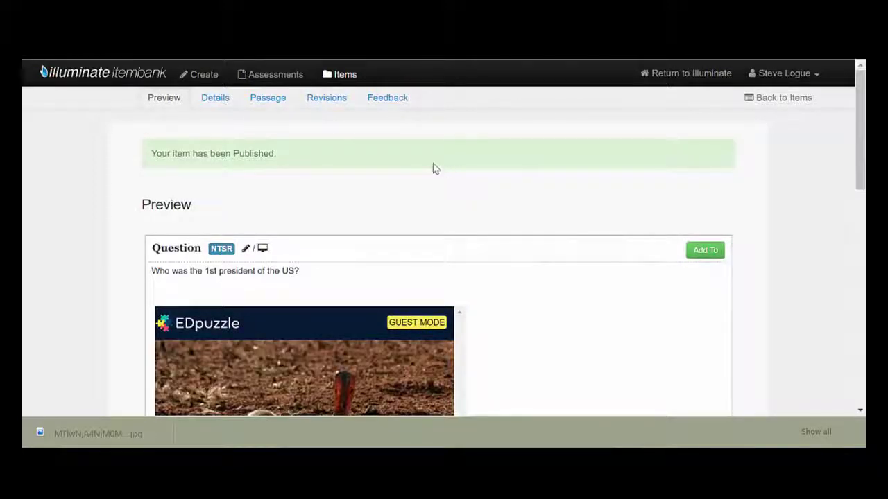
Open the list of own items and examine the published status of each question.
{"action": "left_click", "coordinate": [336, 79]}
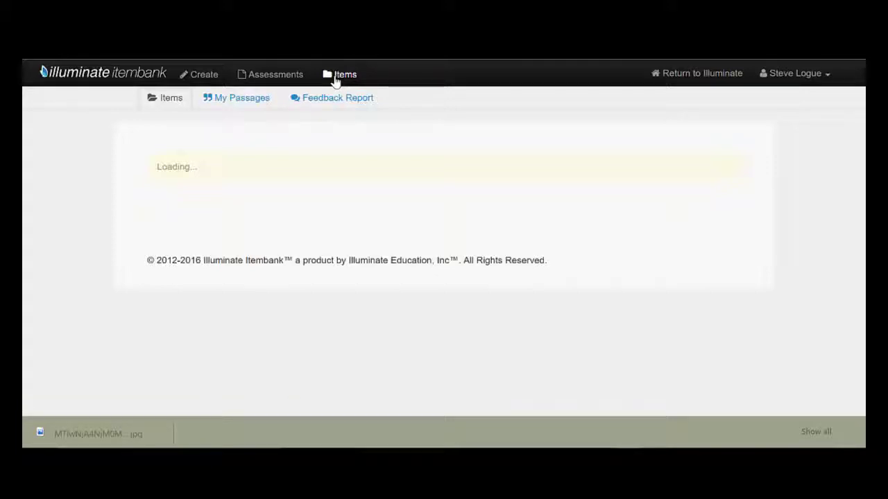
{"action": "scroll", "coordinate": [416, 162], "scroll_direction": "down", "scroll_amount": 3}
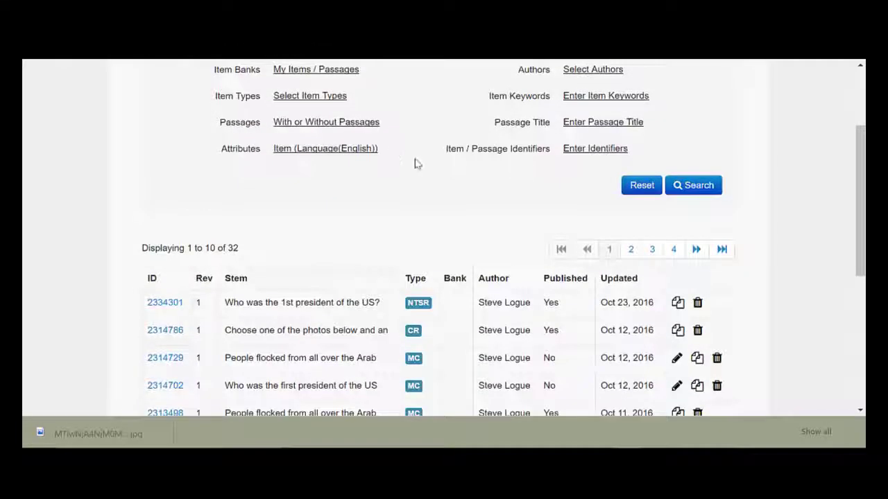
{"action": "scroll", "coordinate": [331, 202], "scroll_direction": "down", "scroll_amount": 2}
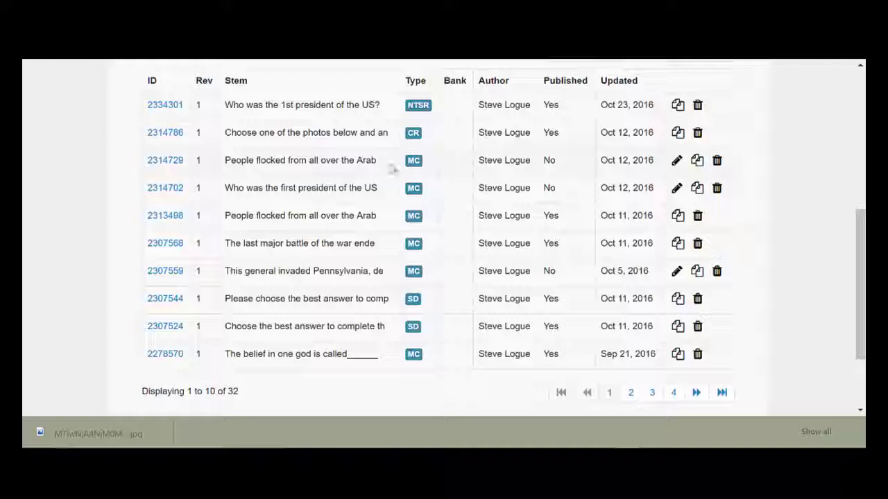
{"action": "left_click", "coordinate": [563, 167]}
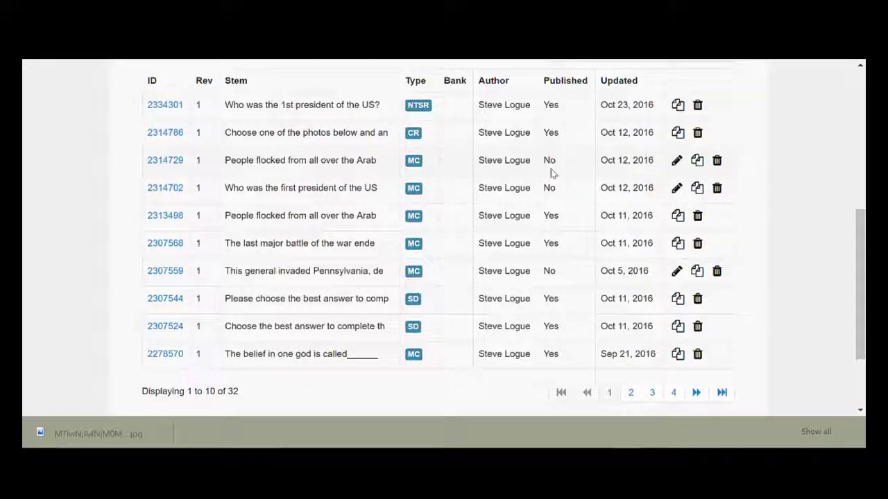
Compare the edit, copy and delete options offered for unpublished and published questions in the list of own items.
{"action": "left_click", "coordinate": [555, 165]}
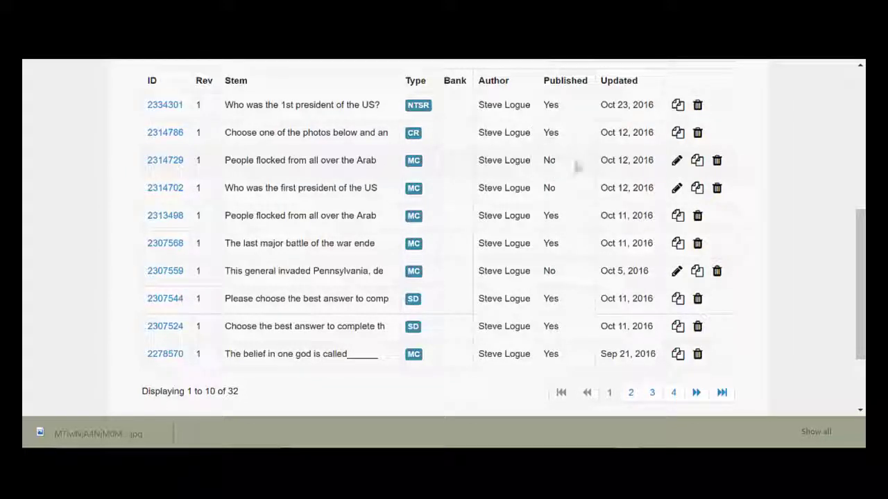
{"action": "left_click", "coordinate": [682, 165]}
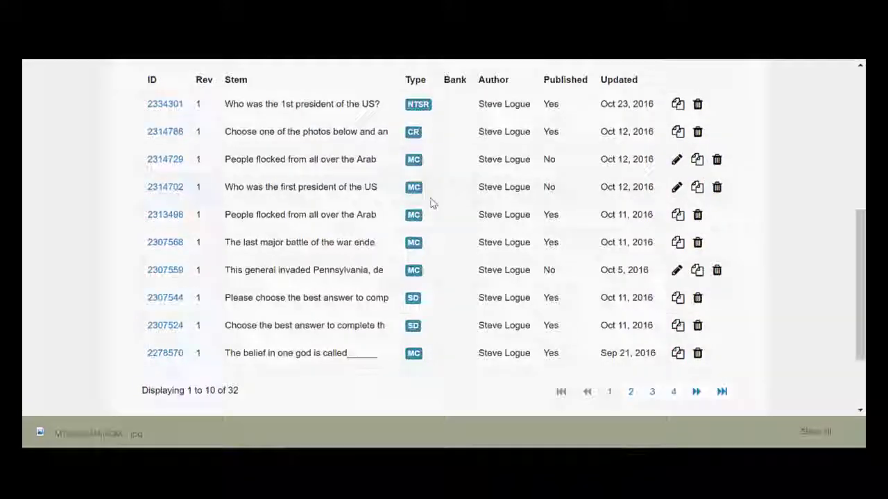
{"action": "scroll", "coordinate": [430, 201], "scroll_direction": "down", "scroll_amount": 1}
{"action": "scroll", "coordinate": [432, 201], "scroll_direction": "up", "scroll_amount": 2}
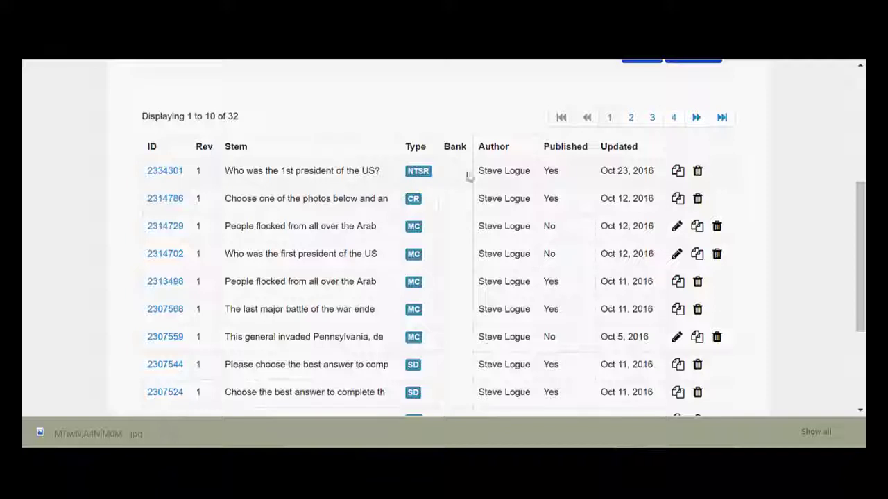
{"action": "left_click", "coordinate": [683, 178]}
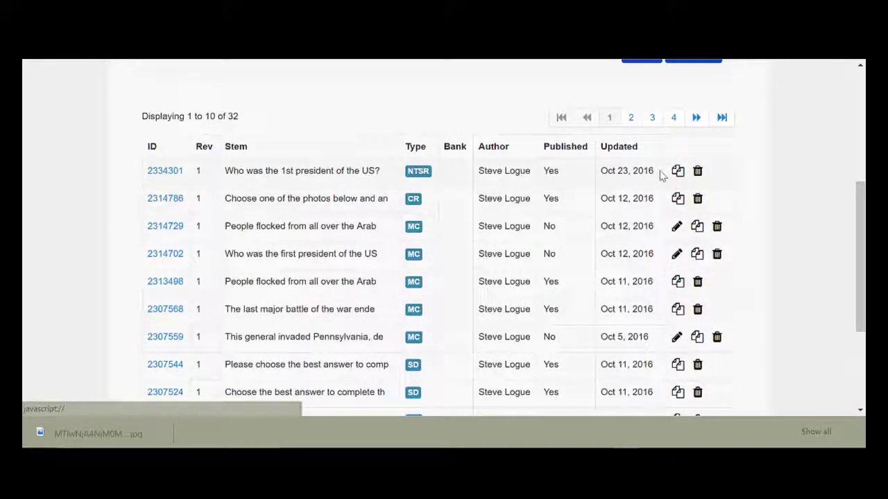
{"action": "scroll", "coordinate": [609, 188], "scroll_direction": "up", "scroll_amount": 1}
{"action": "scroll", "coordinate": [478, 182], "scroll_direction": "up", "scroll_amount": 2}
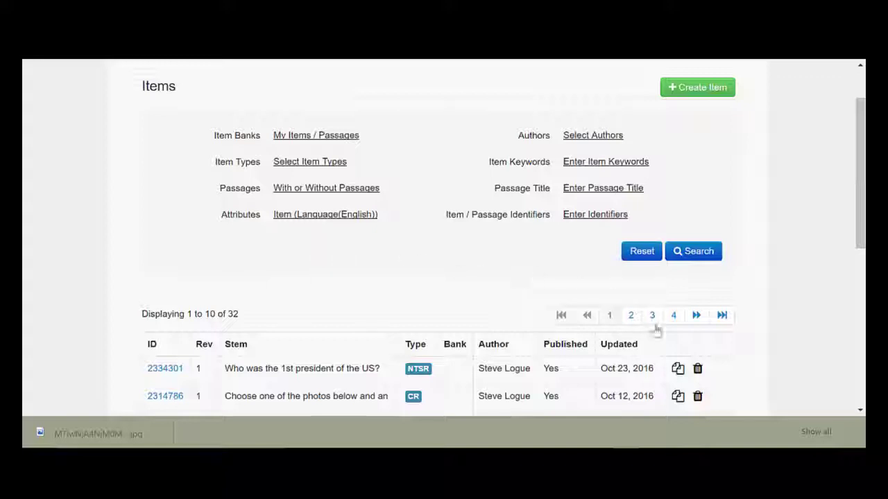
{"action": "left_click", "coordinate": [676, 458]}
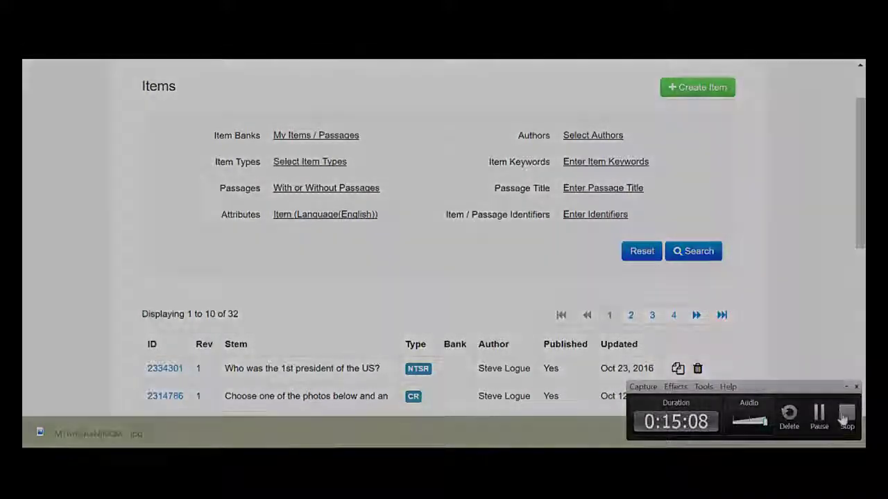